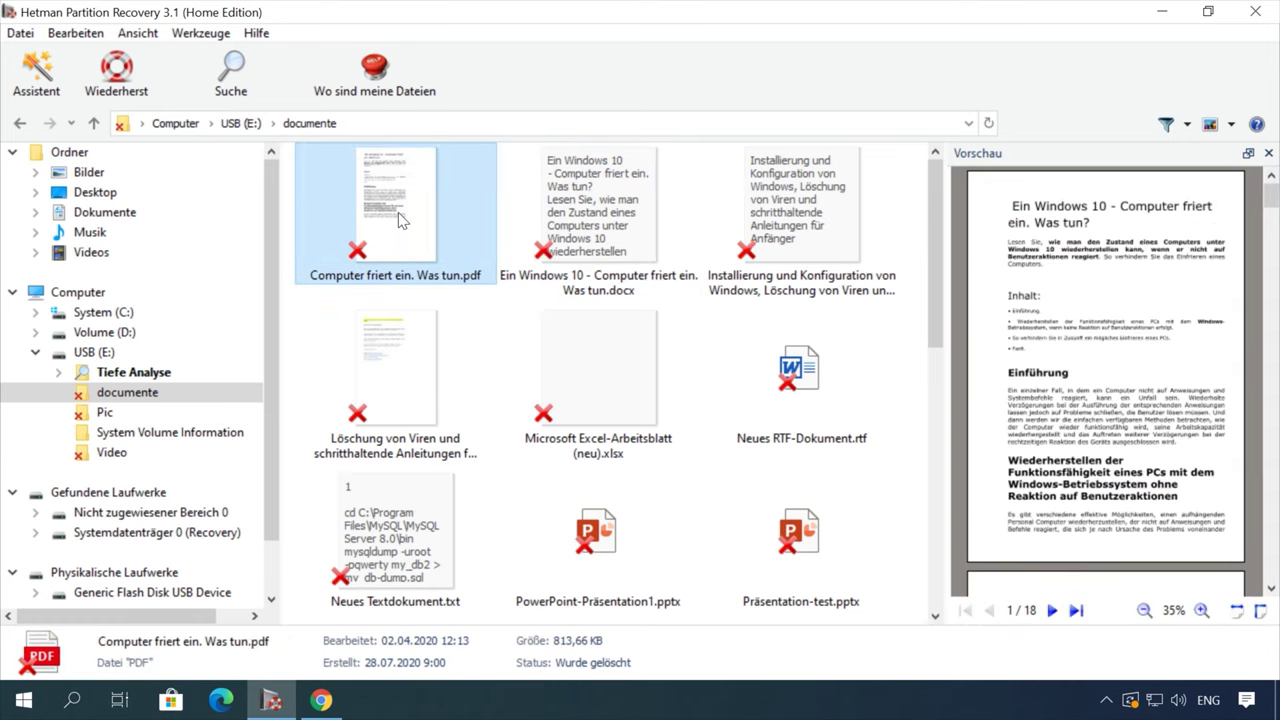
# Step: Preview the deleted installation guide and the PDF about a frozen computer
pyautogui.click(760, 230)
pyautogui.scroll(-5, 1108, 360)
pyautogui.scroll(-3, 1108, 360)
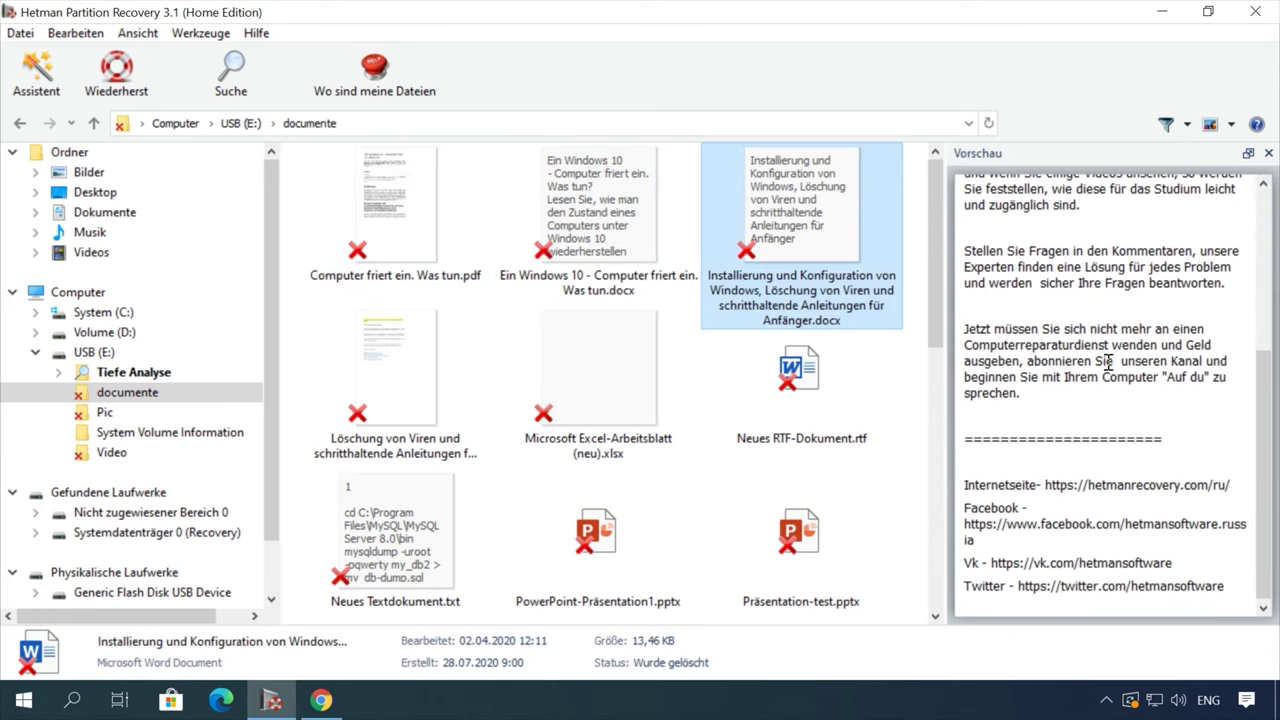
pyautogui.scroll(6, 1108, 360)
pyautogui.click(410, 243)
pyautogui.scroll(-5, 600, 380)
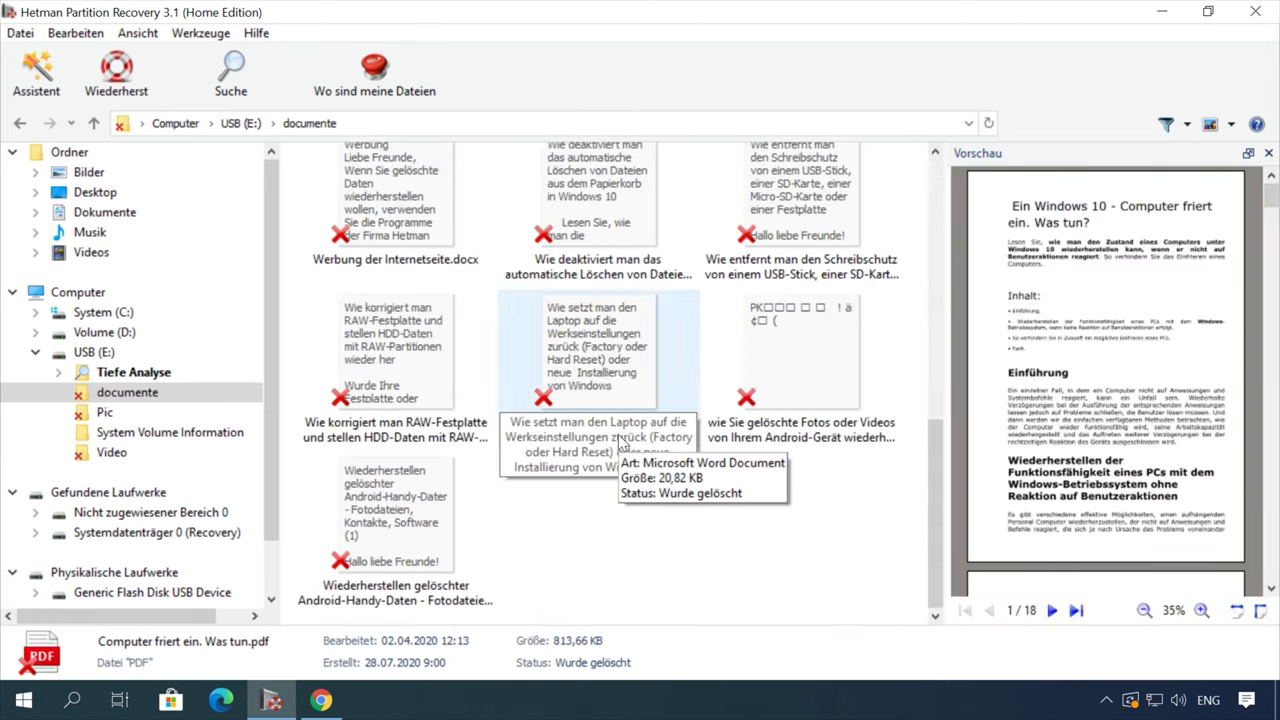
# Step: Restore the 'Wie setzt man den Laptop…' docx to the hard drive and finish the wizard
pyautogui.click(600, 380)
pyautogui.scroll(-5, 1113, 401)
pyautogui.scroll(-5, 1113, 401)
pyautogui.rightClick(588, 356)
pyautogui.click(700, 372)
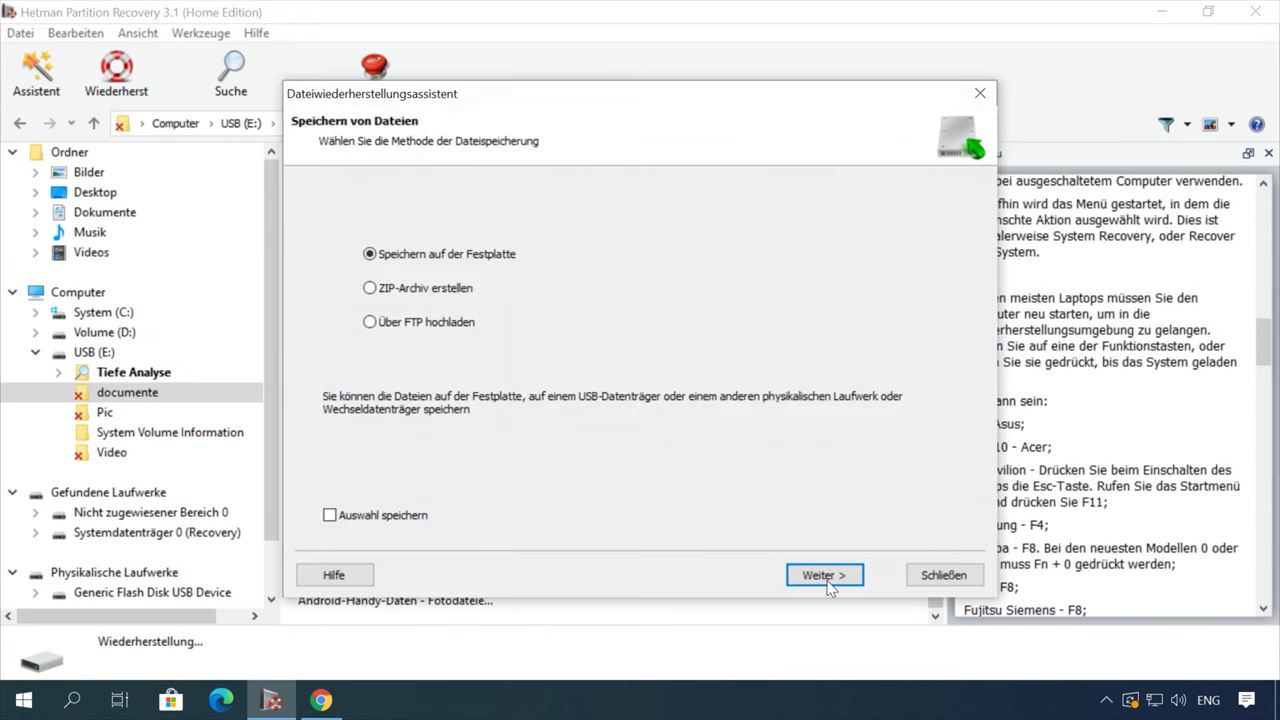
pyautogui.click(826, 578)
pyautogui.moveTo(700, 238); pyautogui.dragTo(425, 245)
pyautogui.click(824, 575)
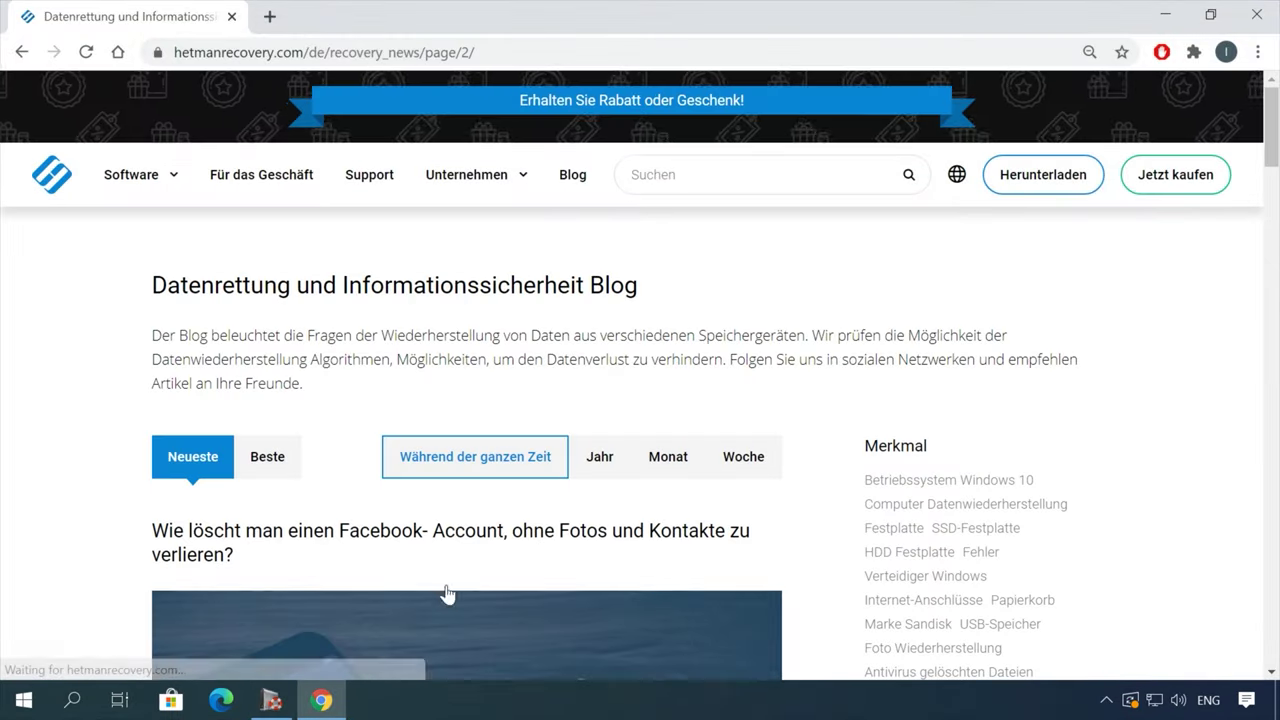
pyautogui.scroll(-15, 78, 556)
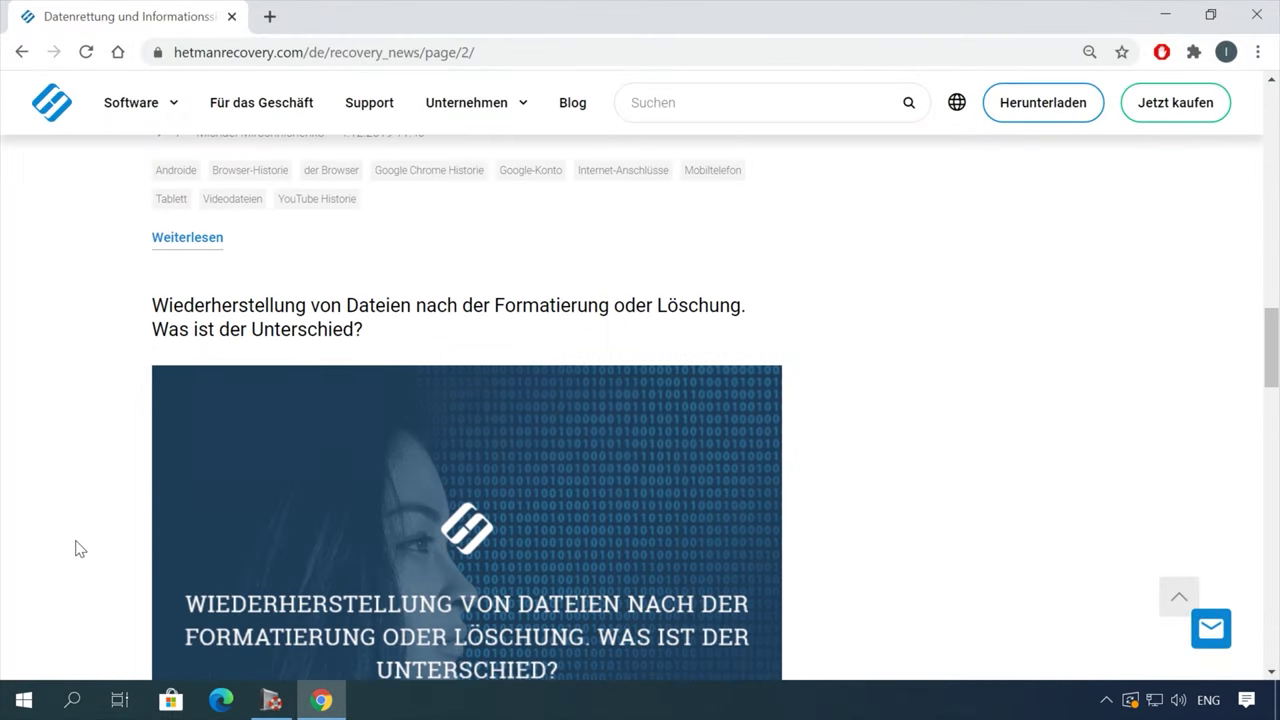
# Step: Open the 'Wiederherstellung von Dateien…' blog article and scroll through it
pyautogui.scroll(-1, 76, 545)
pyautogui.click(516, 213)
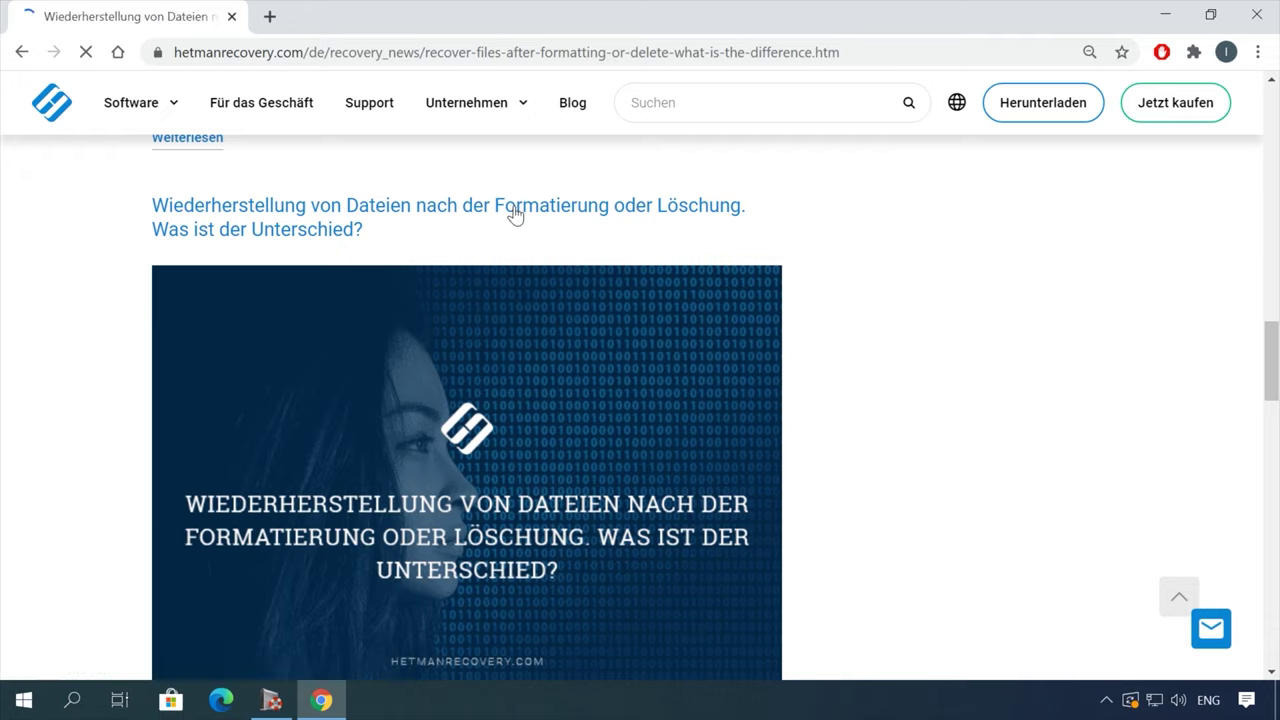
pyautogui.scroll(-8, 771, 409)
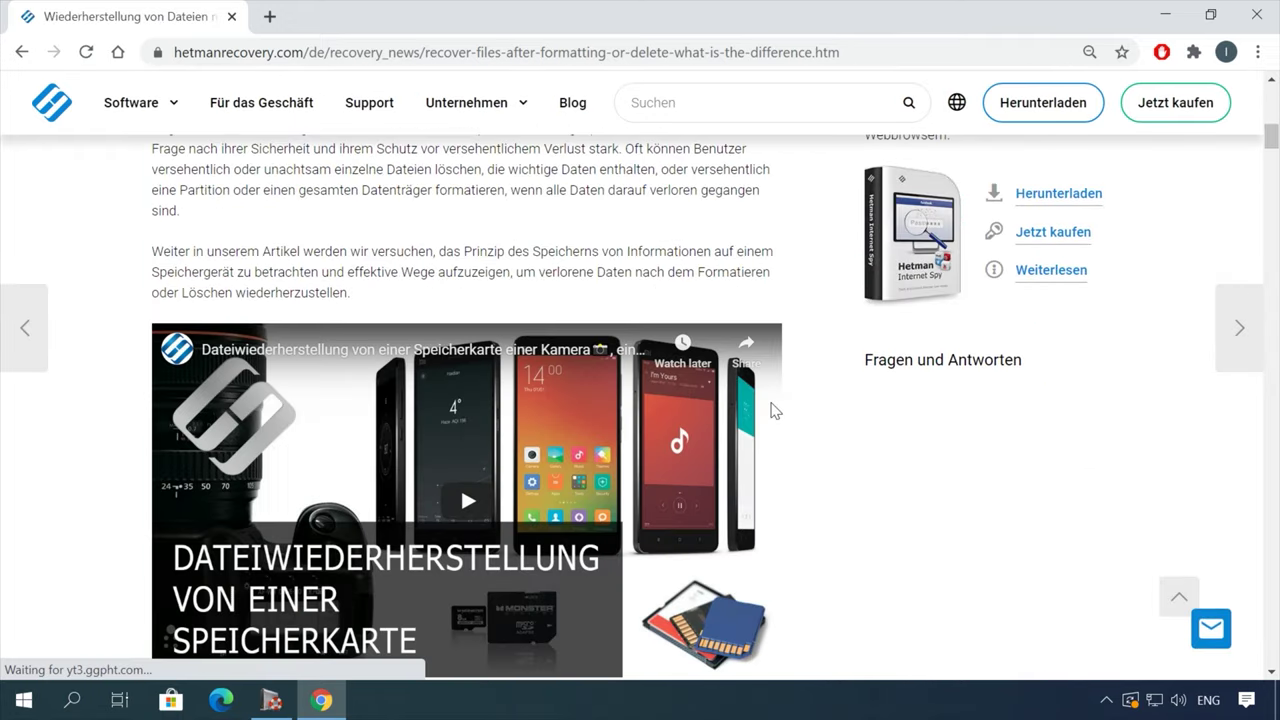
pyautogui.scroll(-10, 773, 409)
pyautogui.scroll(-15, 778, 409)
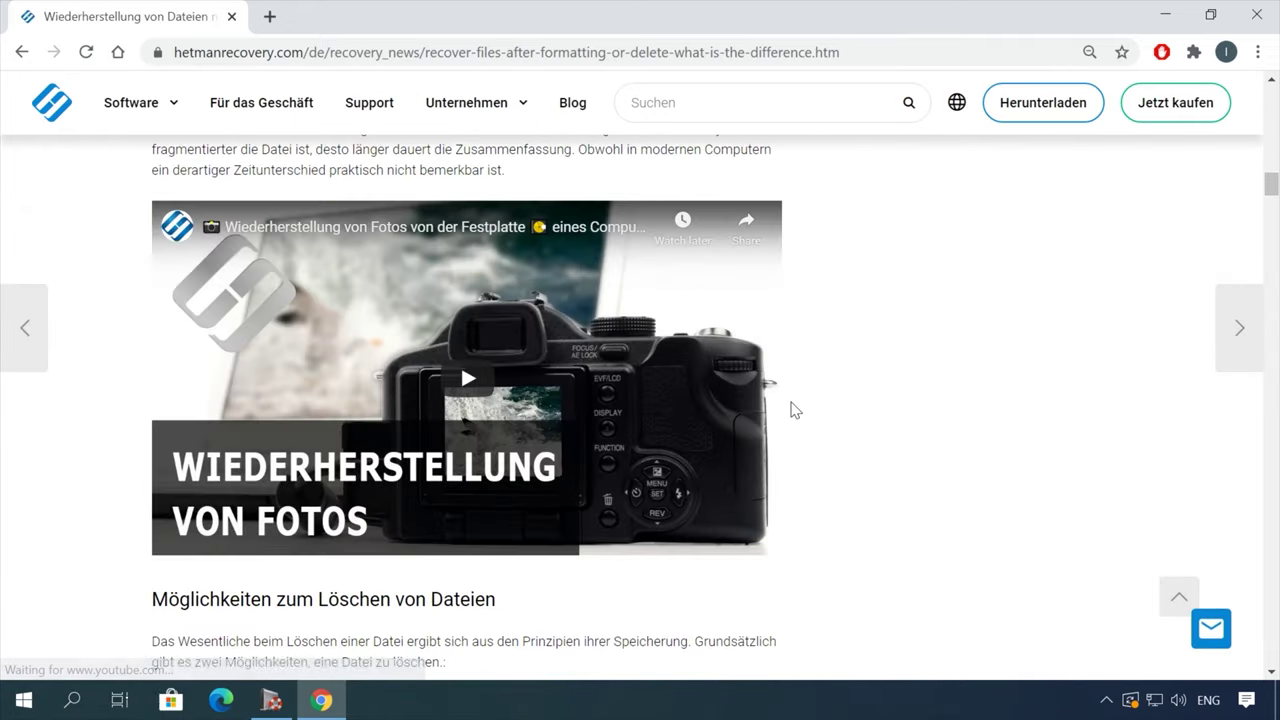
pyautogui.scroll(-12, 795, 410)
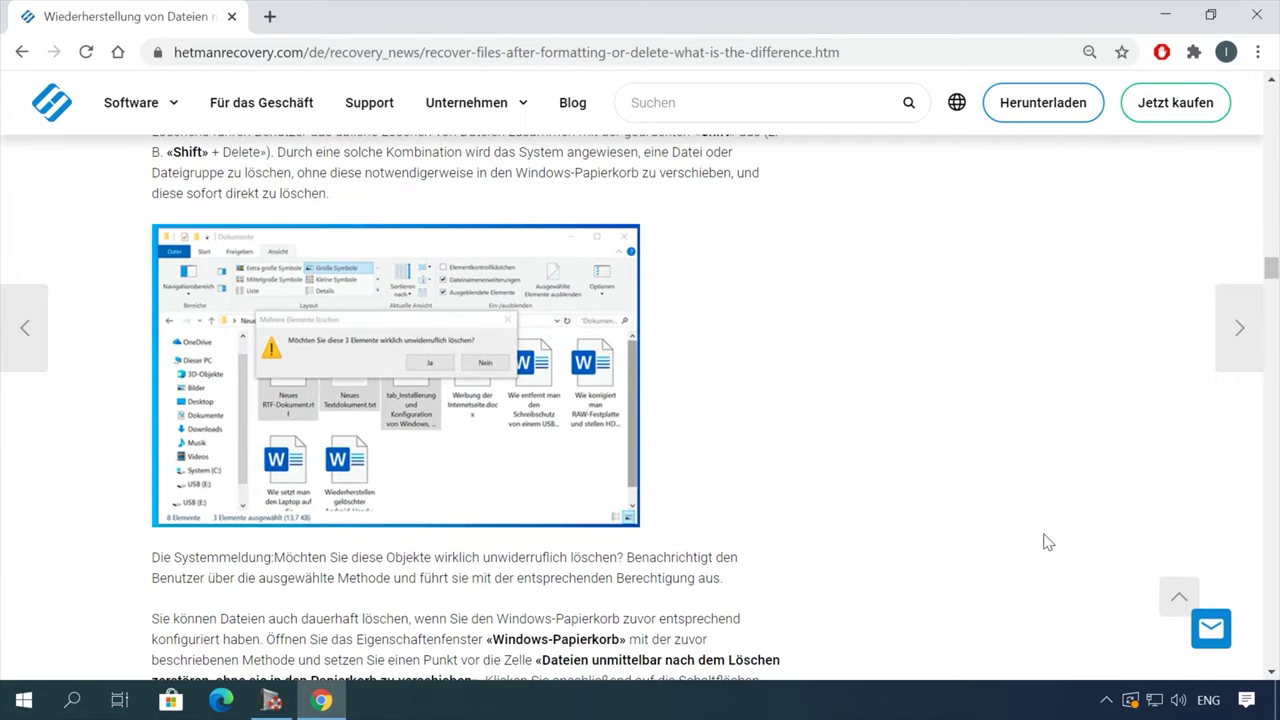
# Step: Open the leave-a-message chat form and write 'Hallo!' in the Nachricht box
pyautogui.click(1211, 628)
pyautogui.click(1072, 415)
pyautogui.click(1055, 447)
pyautogui.click(1045, 520)
pyautogui.write('Hallo!')
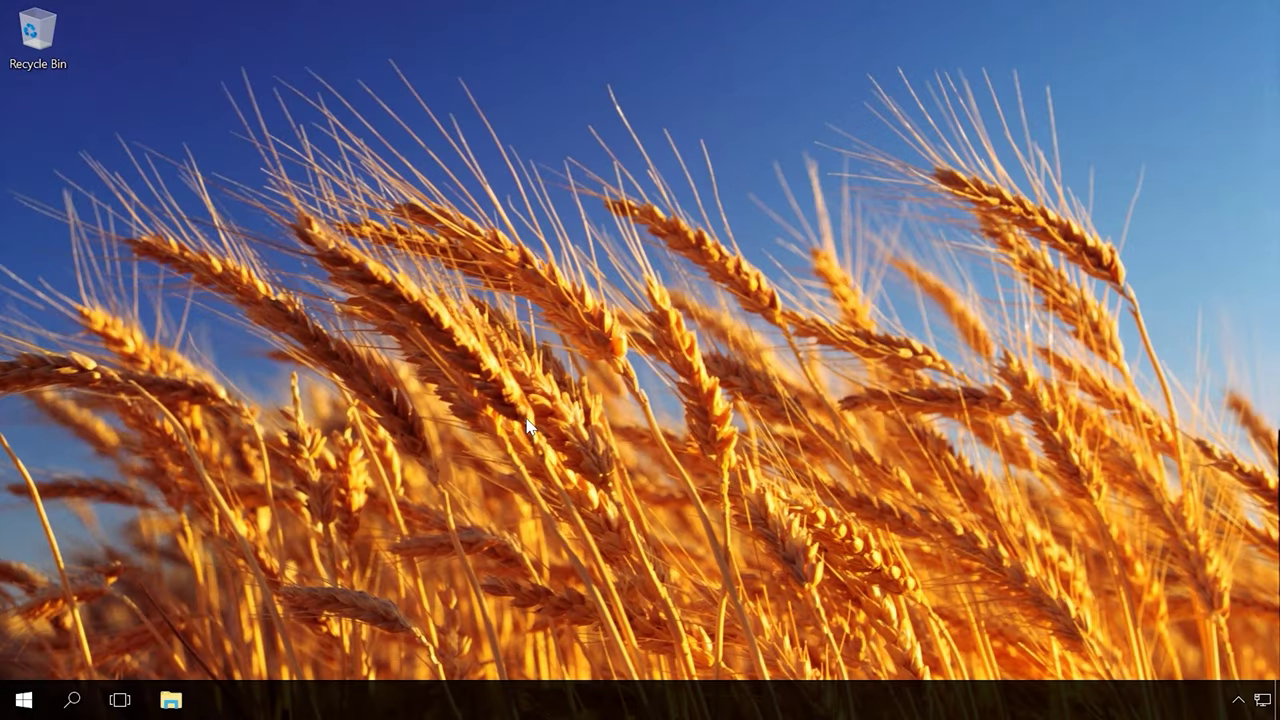
pyautogui.press('super+r')
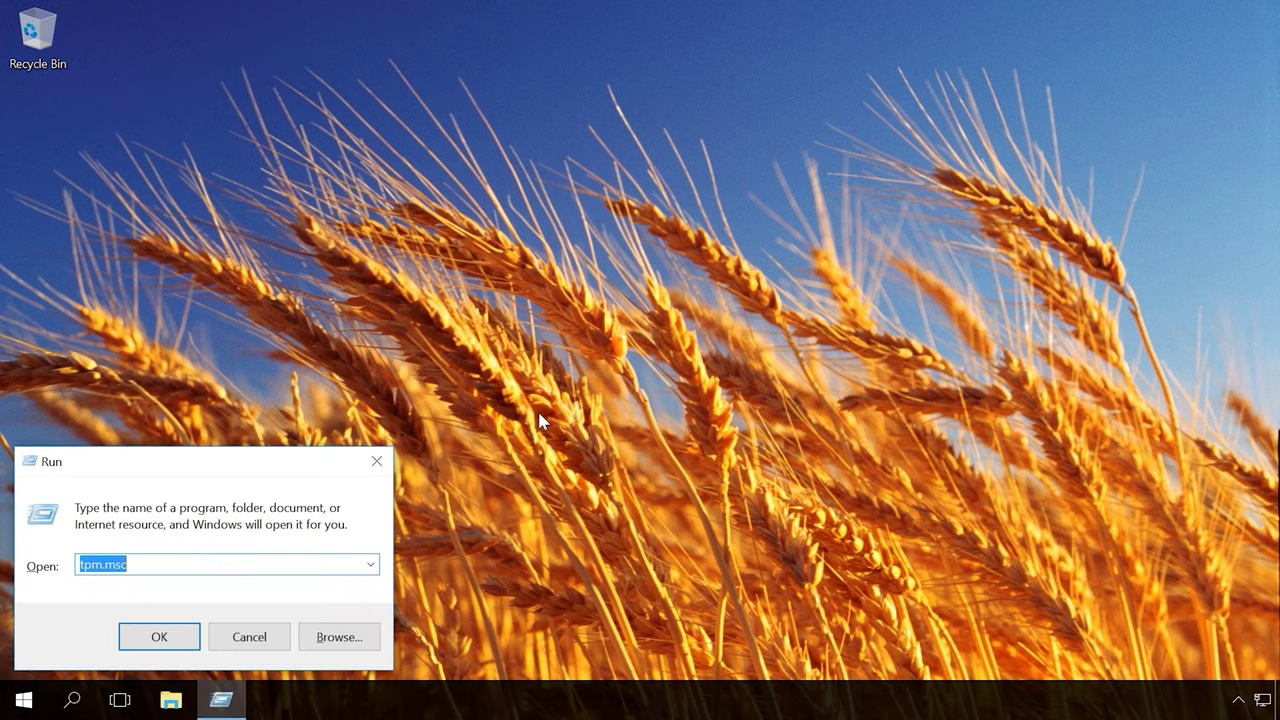
pyautogui.click(152, 634)
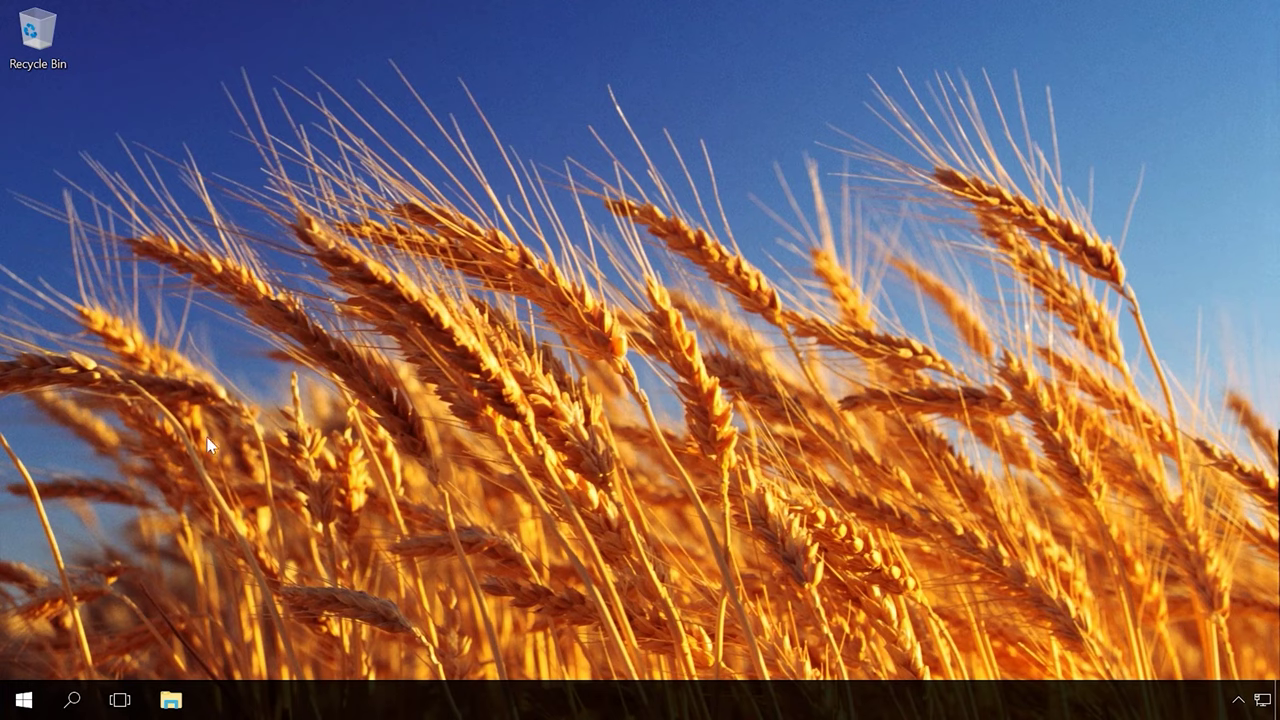
# Step: Search 'con' to open Control Panel, then go to BitLocker Drive Encryption
pyautogui.click(73, 700)
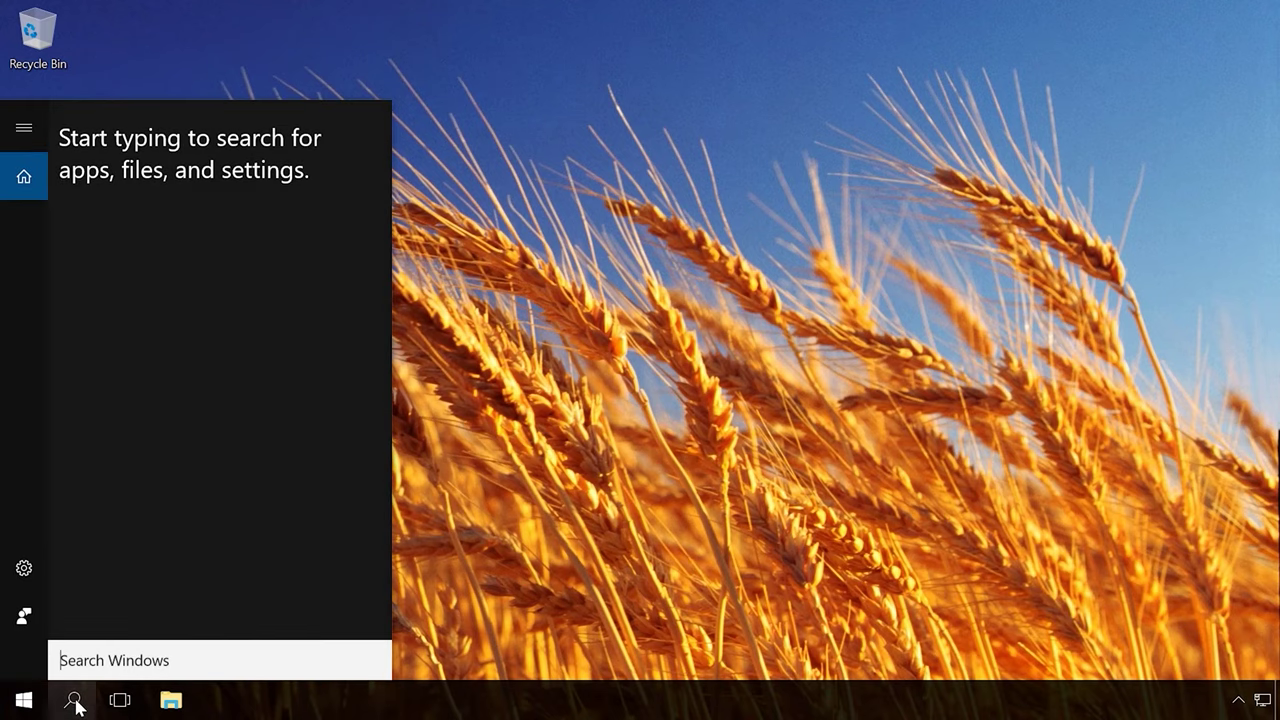
pyautogui.write('con')
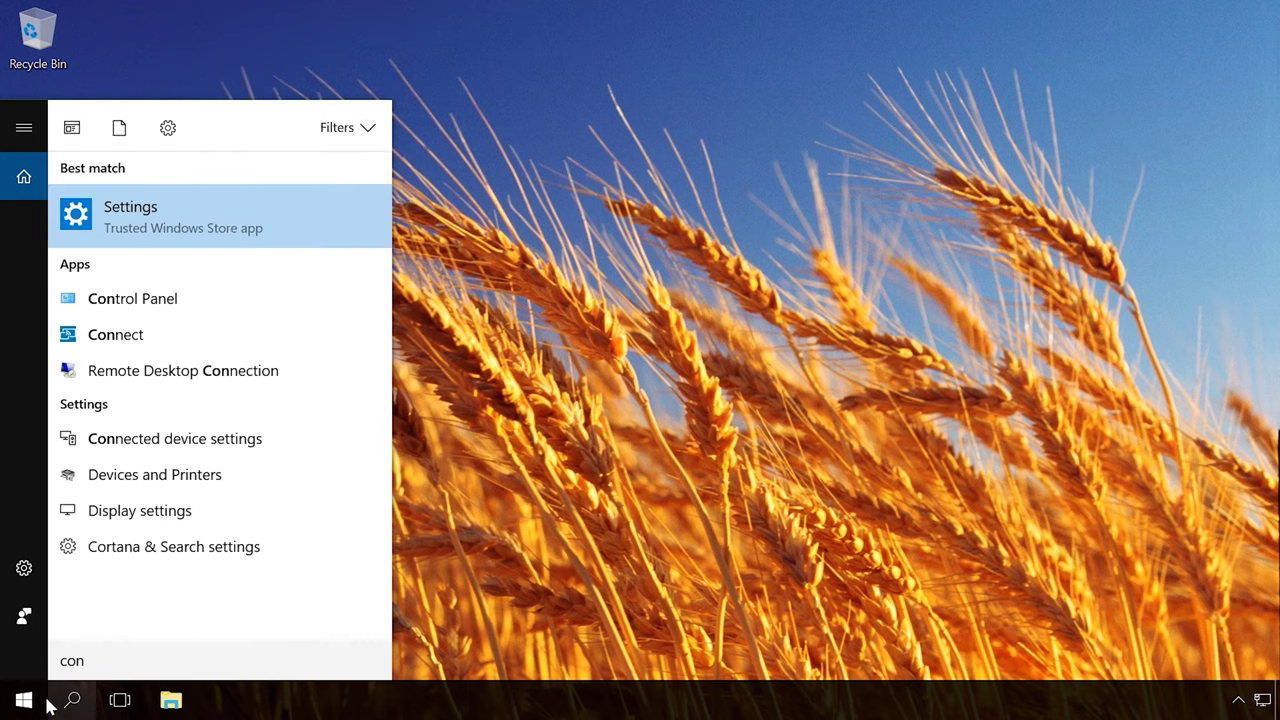
pyautogui.click(155, 299)
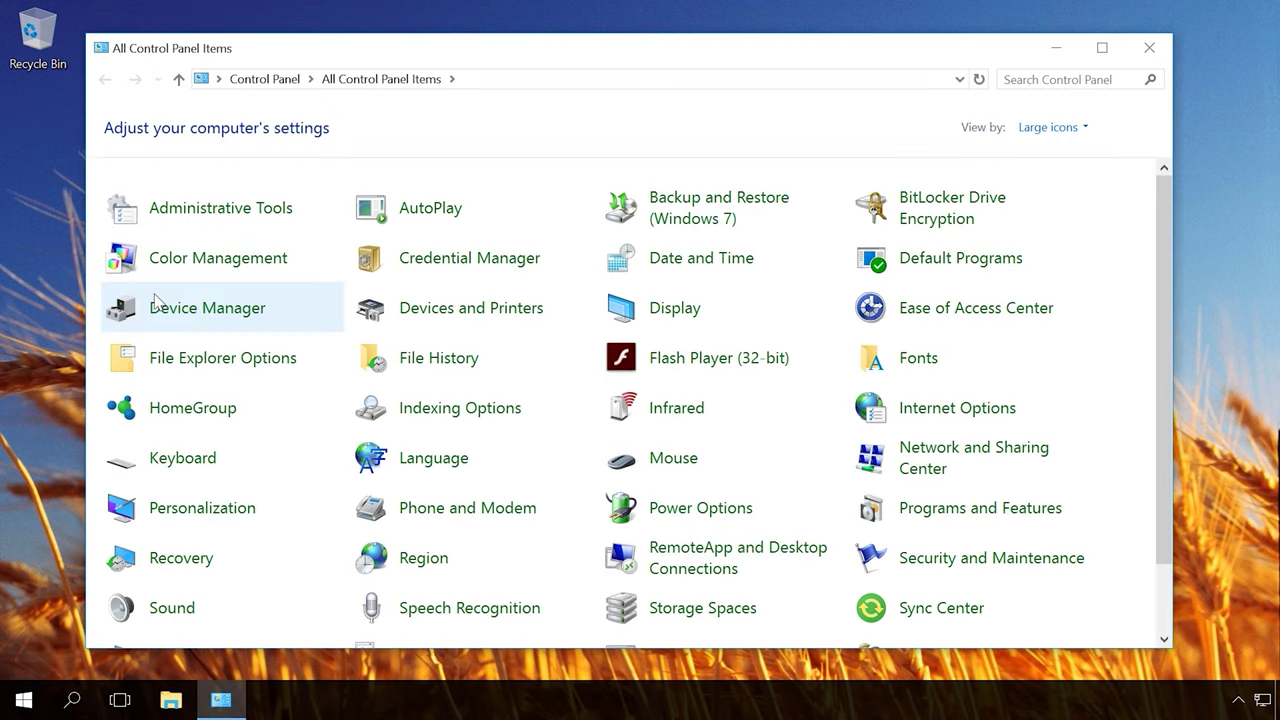
pyautogui.click(925, 212)
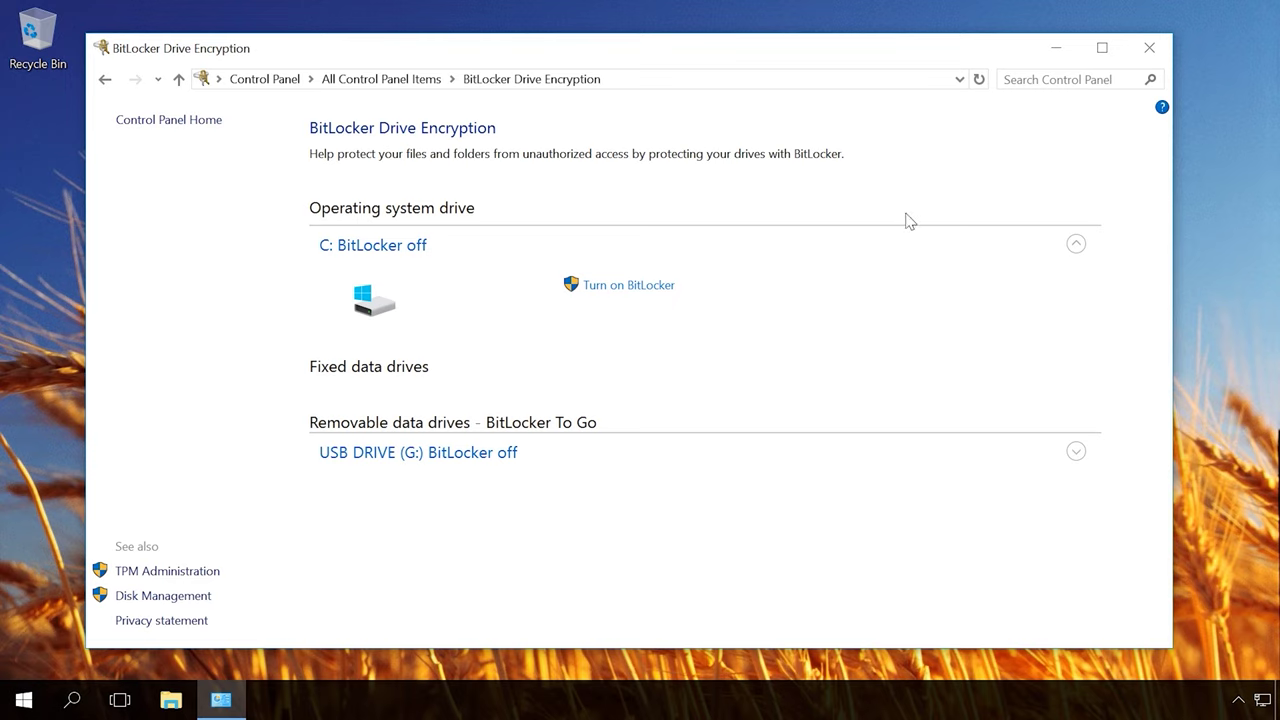
# Step: Turn on BitLocker for C: and restart with Shutdown to enable the TPM hardware
pyautogui.click(640, 288)
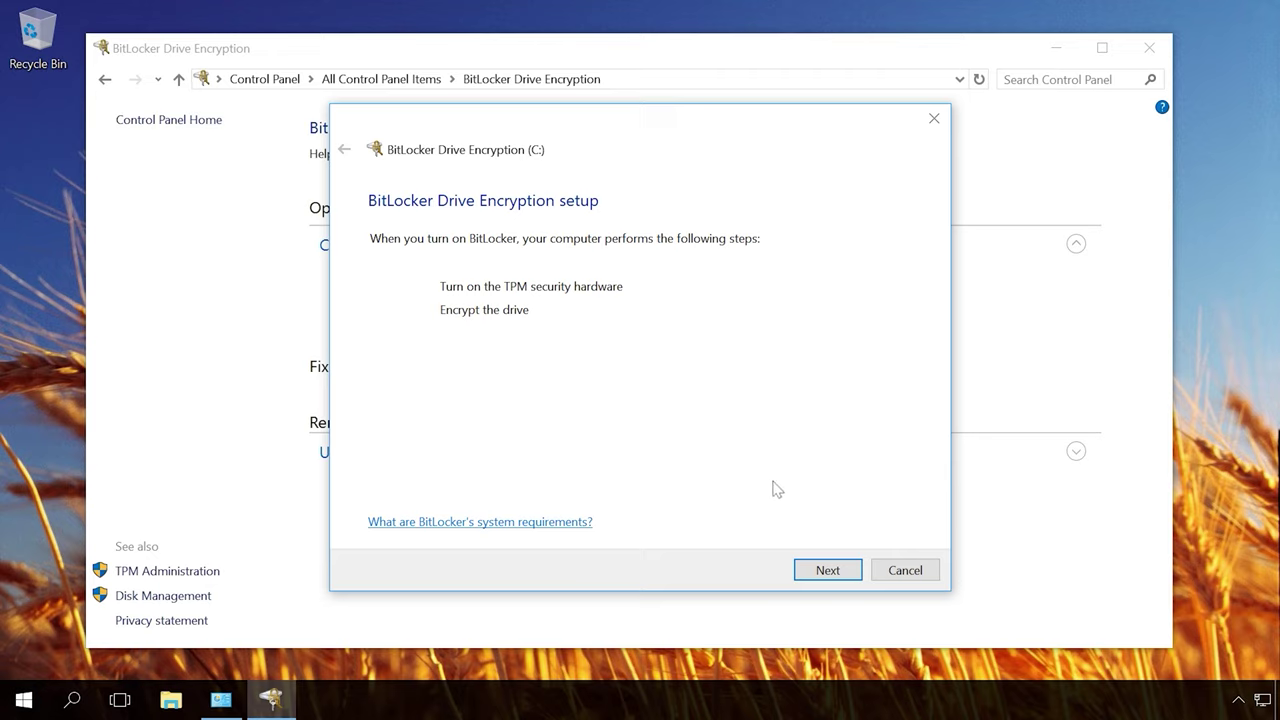
pyautogui.click(831, 571)
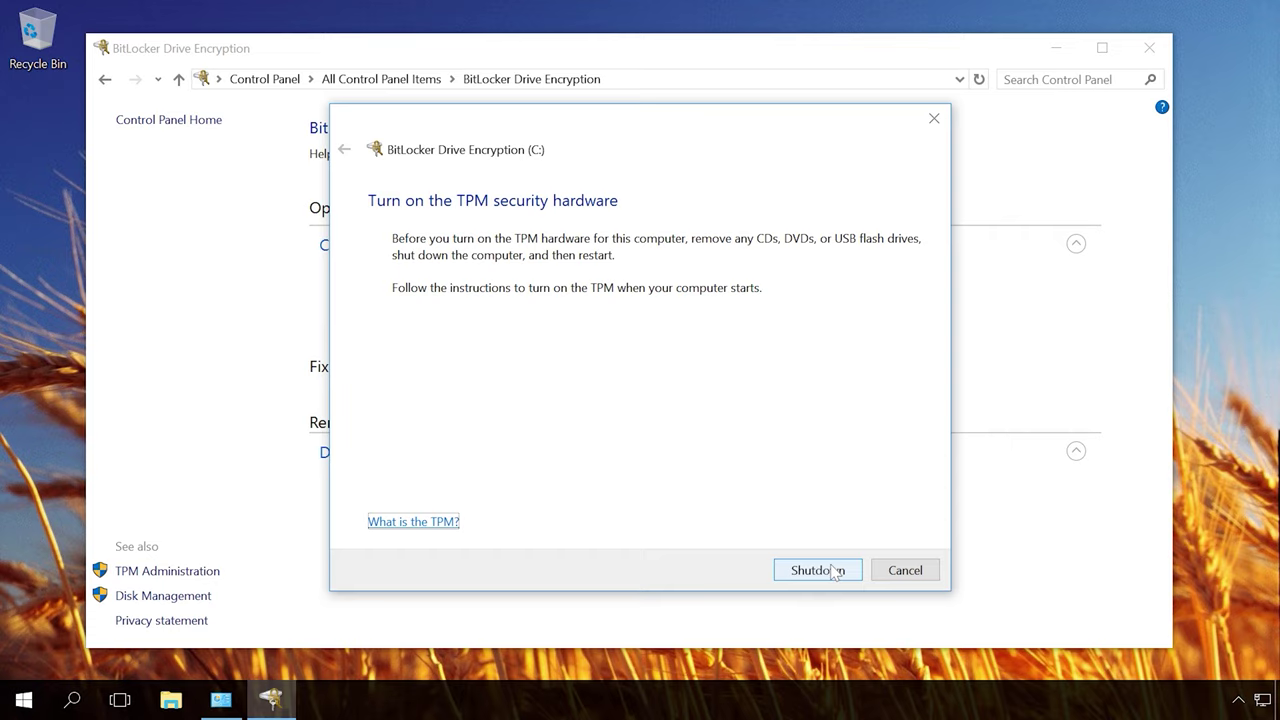
pyautogui.click(833, 571)
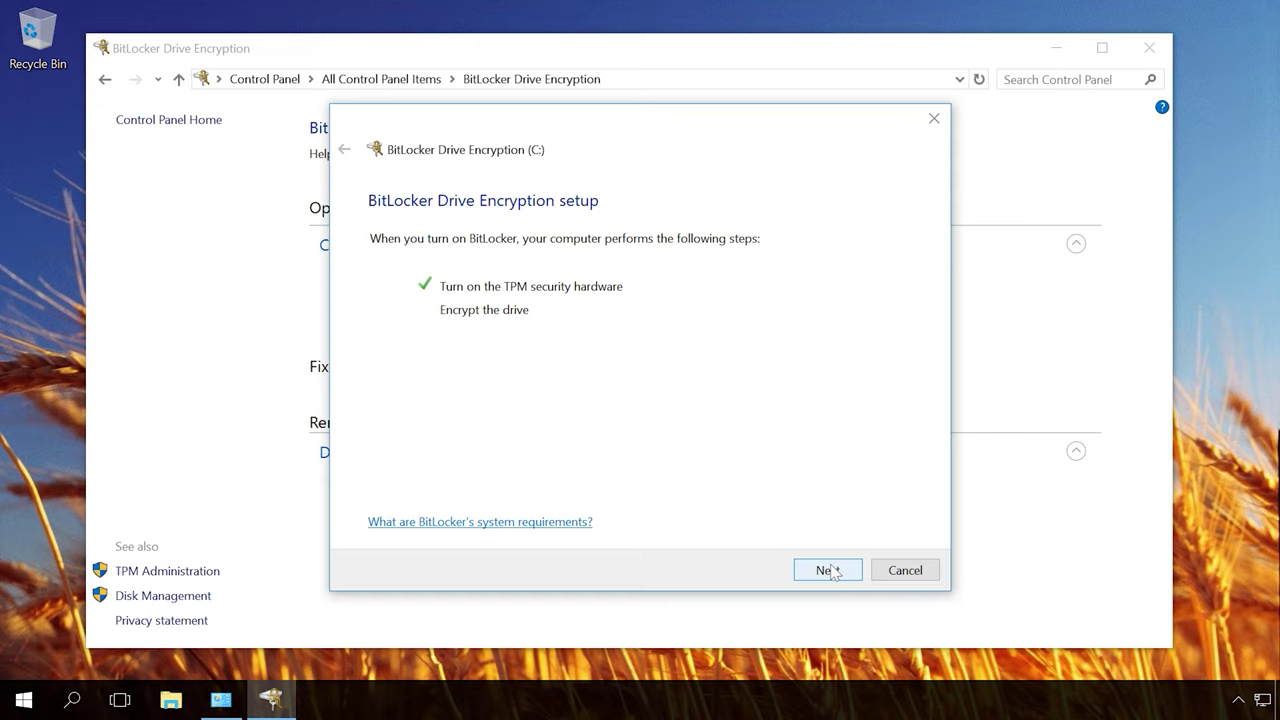
# Step: Continue the C: BitLocker wizard to the recovery key backup page
pyautogui.click(830, 572)
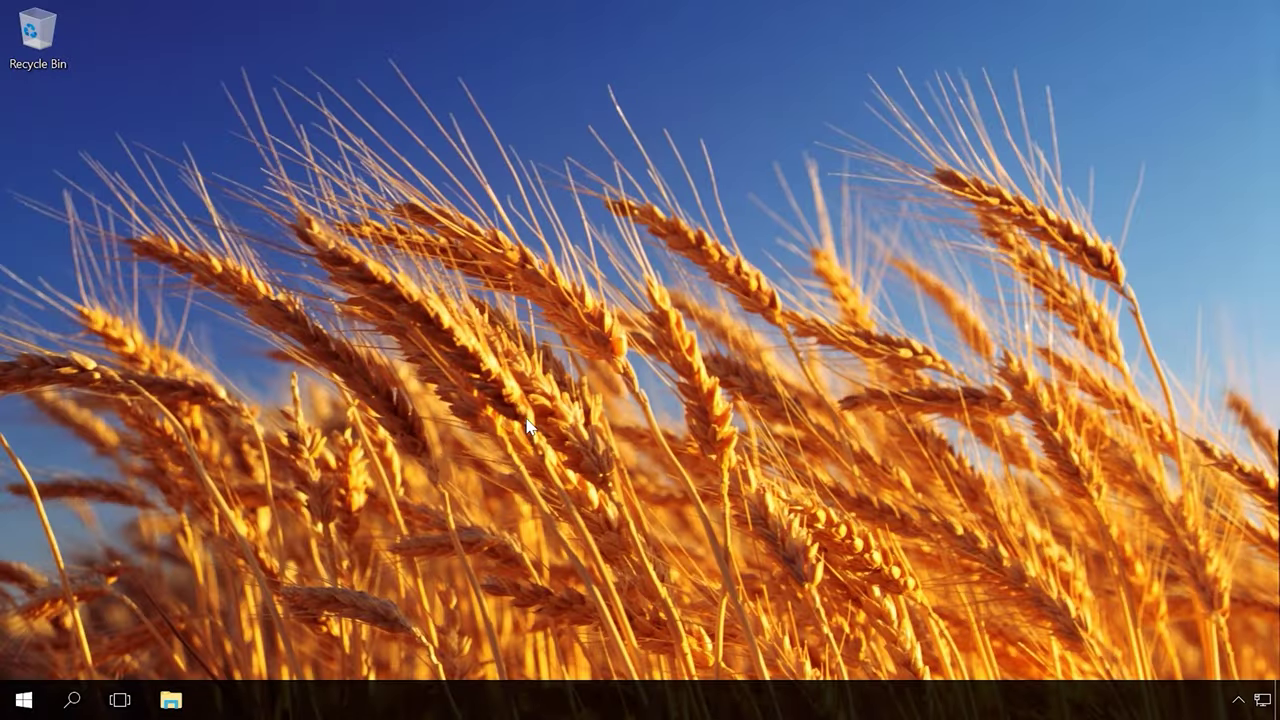
pyautogui.press('super+r')
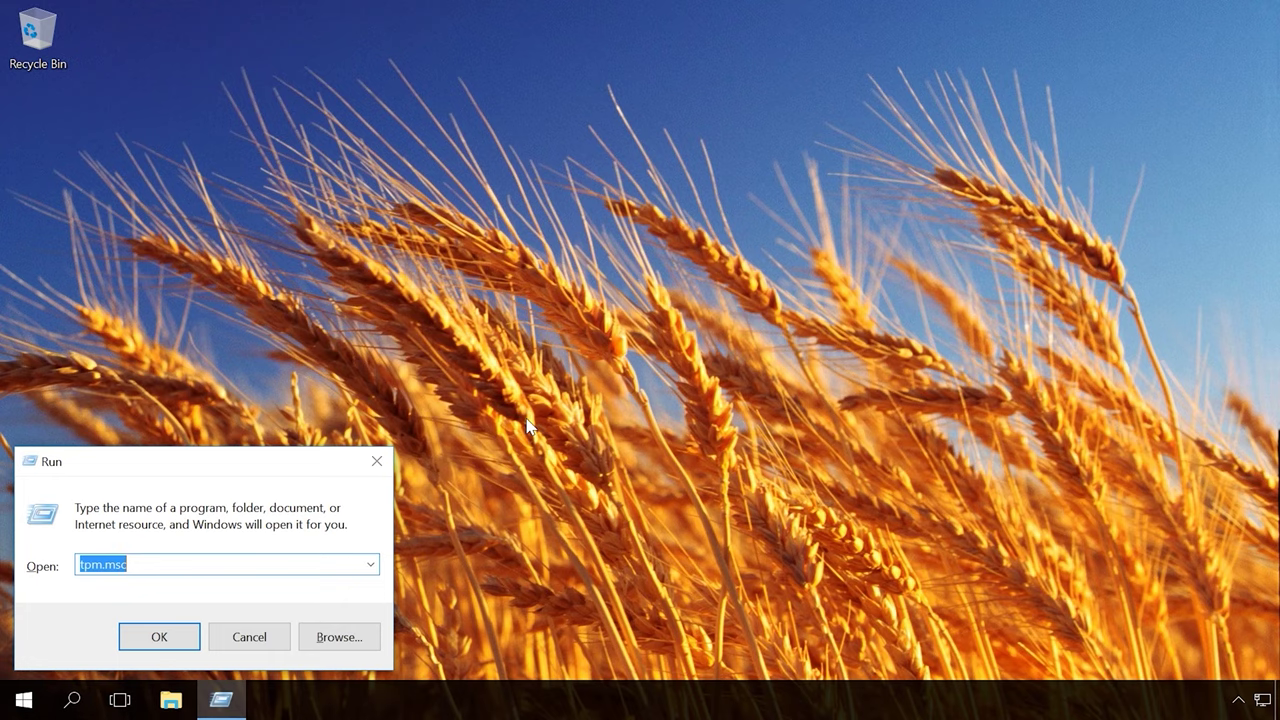
pyautogui.click(151, 631)
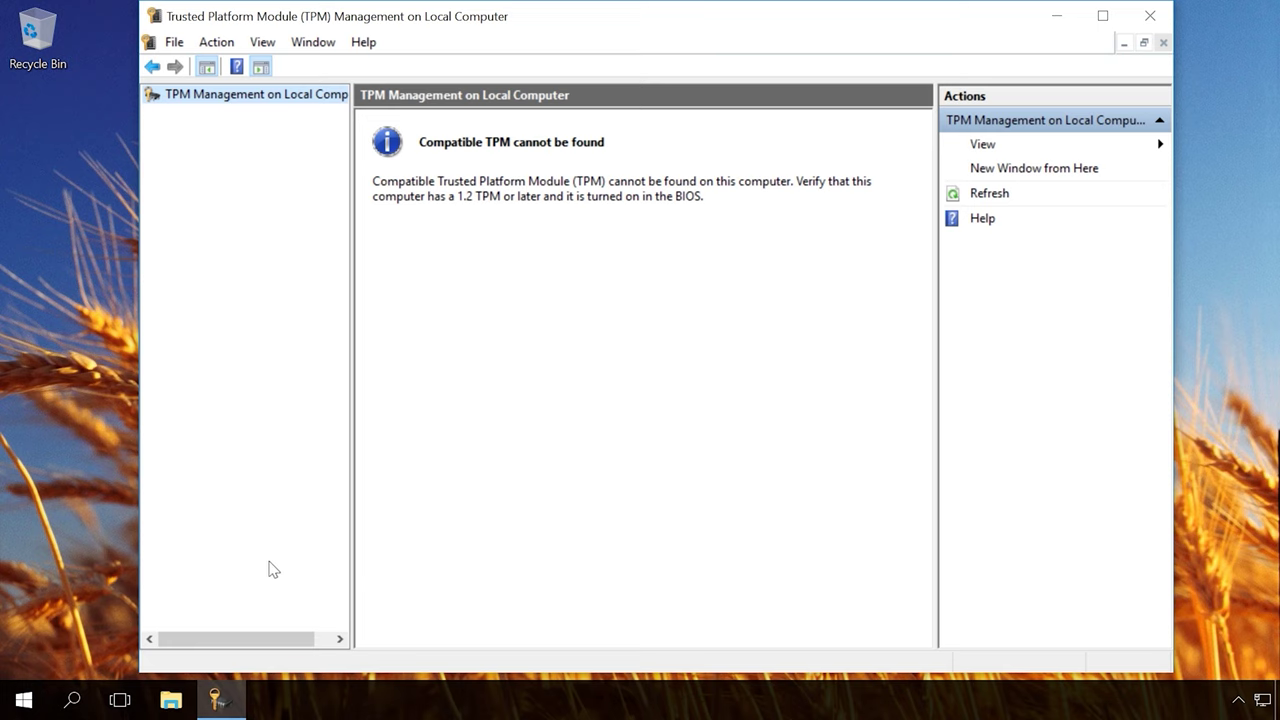
pyautogui.click(1149, 16)
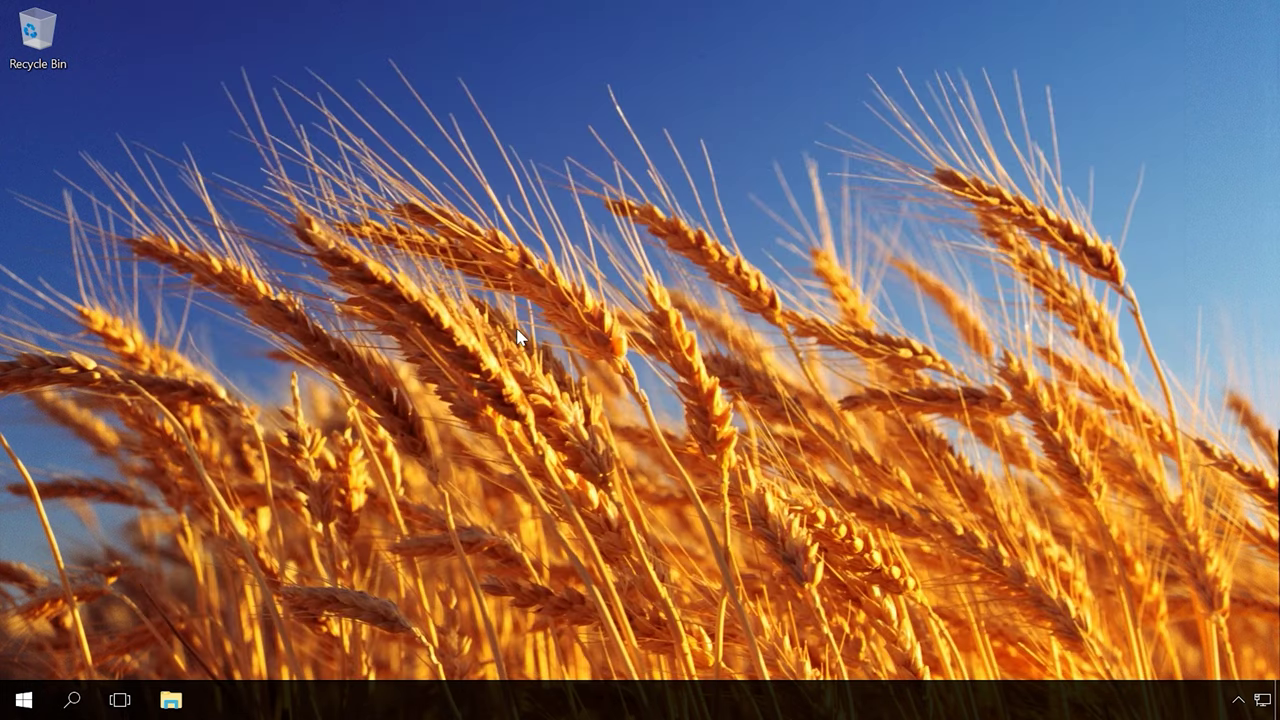
# Step: Launch gpedit.msc from Run, maximize the editor and widen the policy tree
pyautogui.press('super+r')
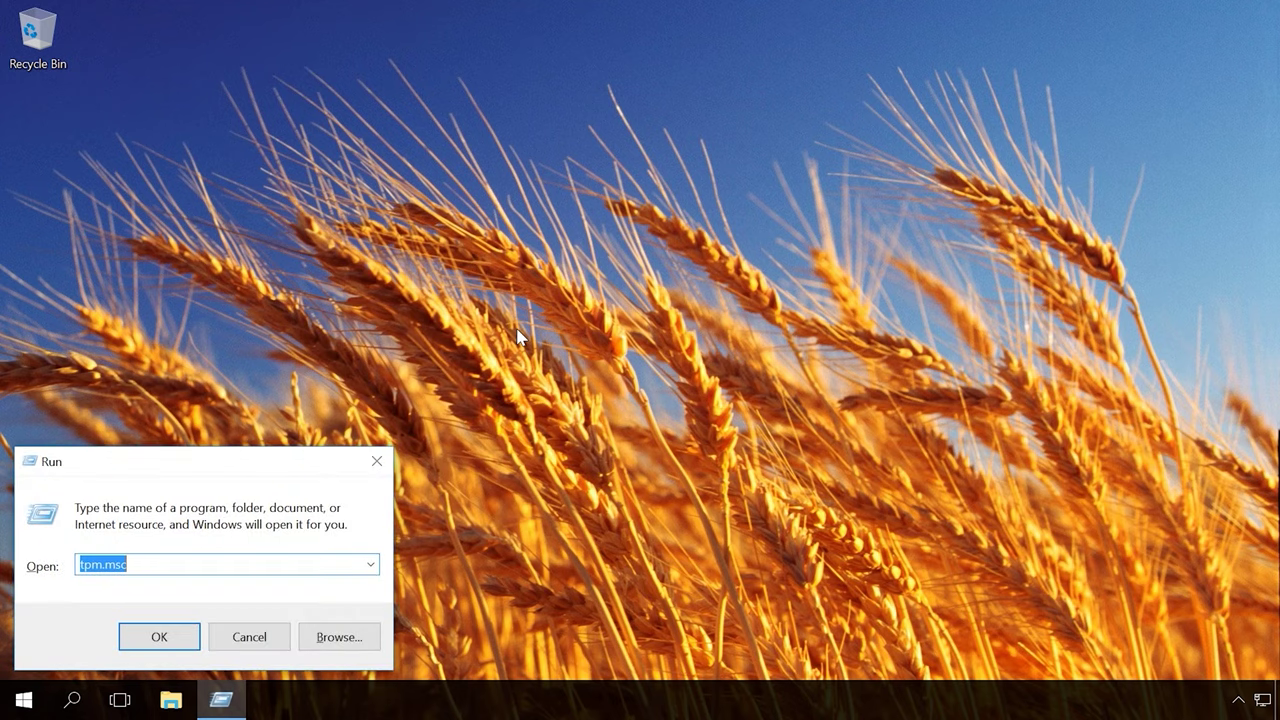
pyautogui.write('gpedit.msc')
pyautogui.press('Return')
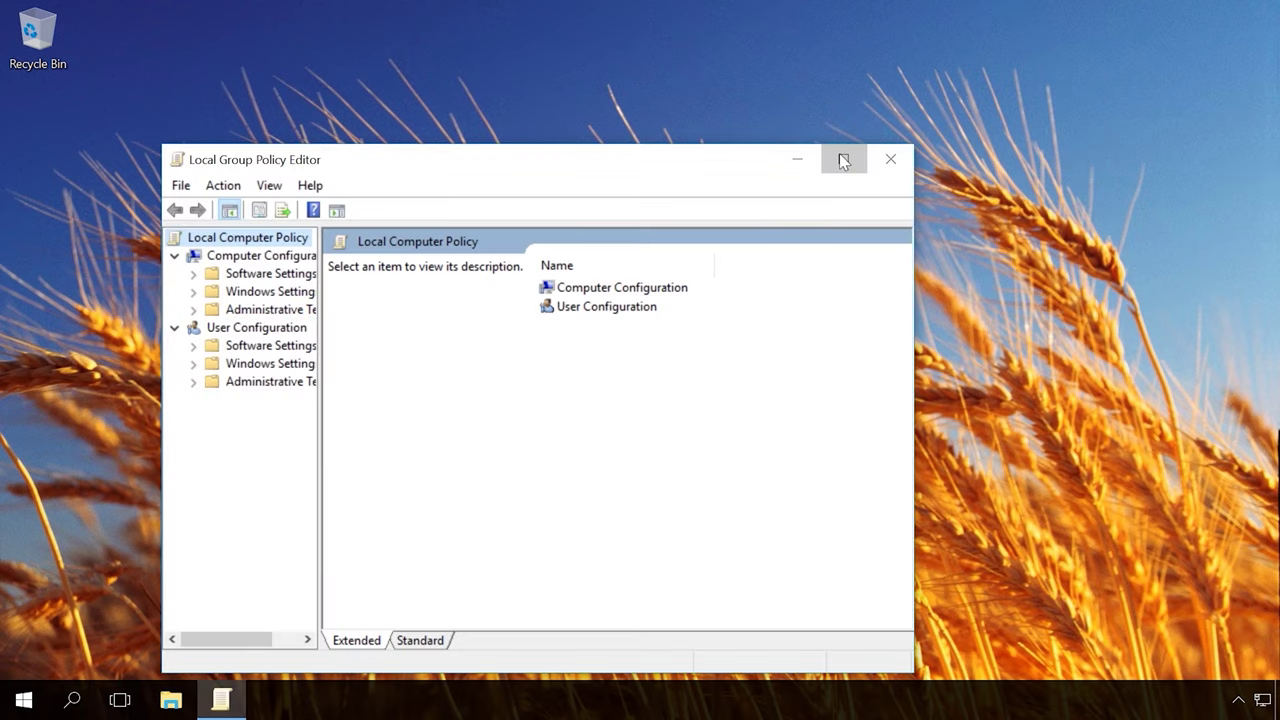
pyautogui.click(843, 161)
pyautogui.moveTo(163, 197); pyautogui.dragTo(274, 196)
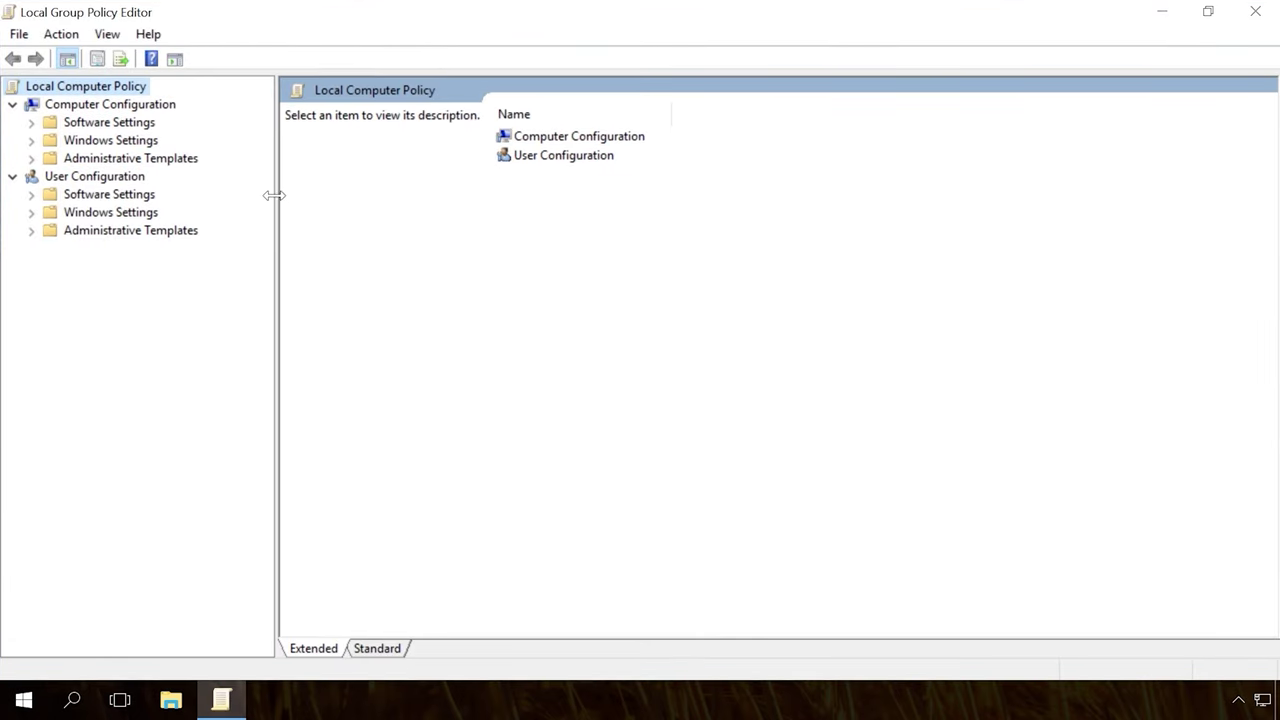
# Step: Navigate to BitLocker's Operating System Drives and open Require additional authentication at startup
pyautogui.click(141, 105)
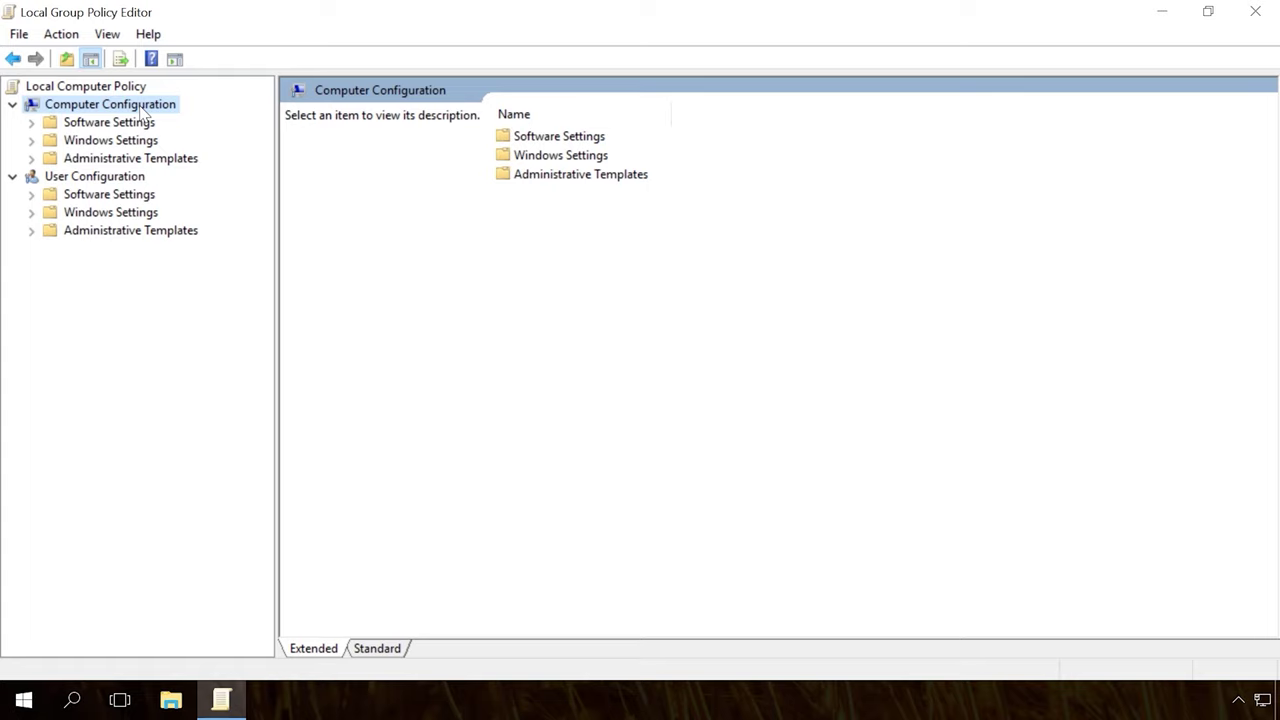
pyautogui.click(95, 158)
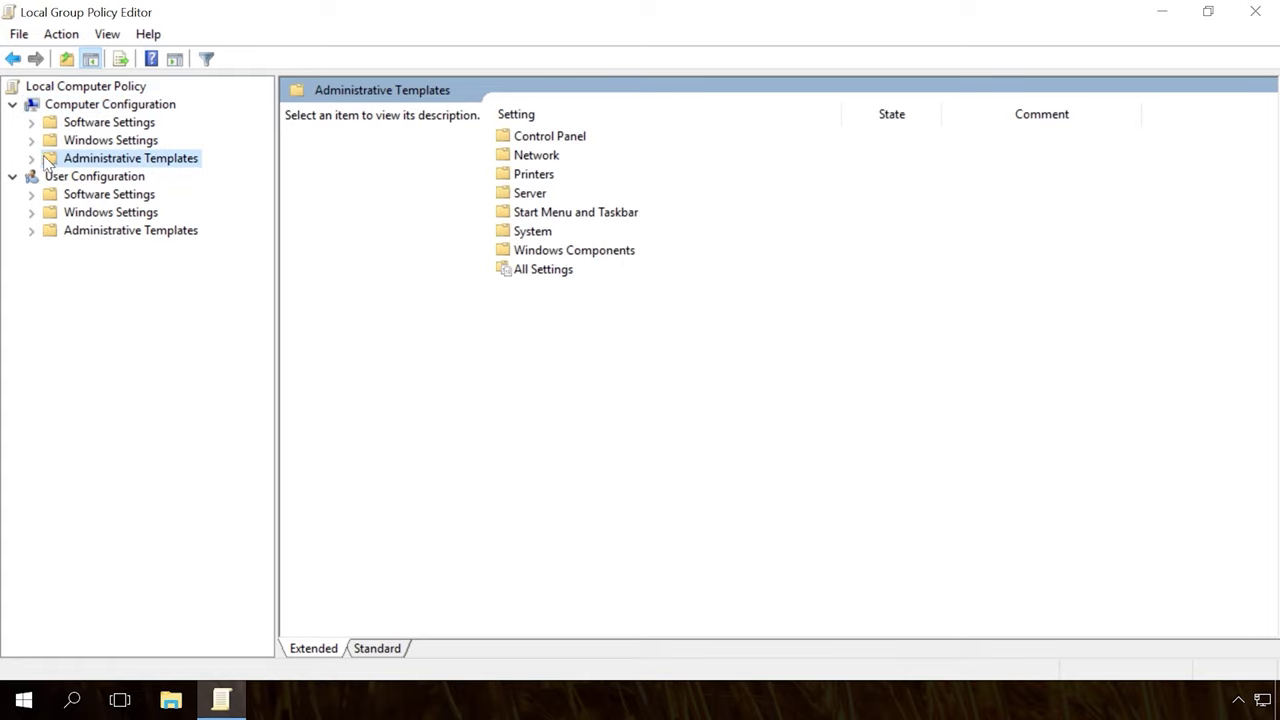
pyautogui.click(31, 159)
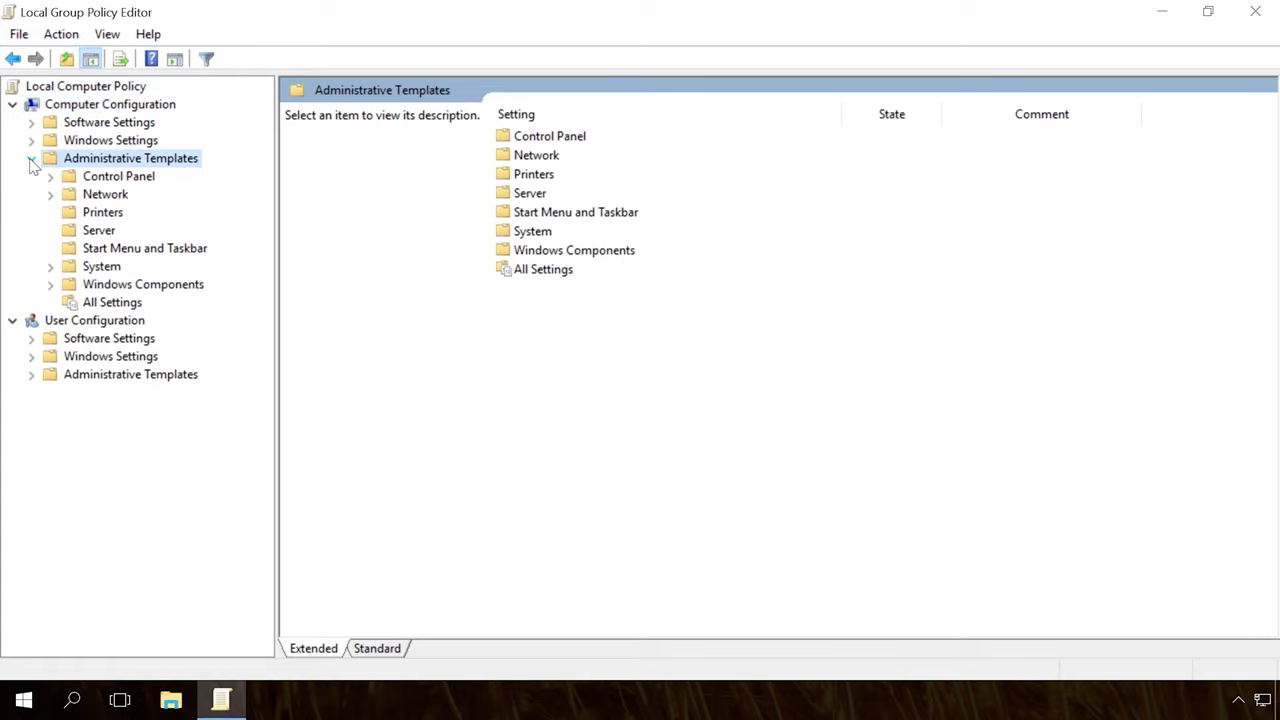
pyautogui.click(63, 283)
pyautogui.click(51, 284)
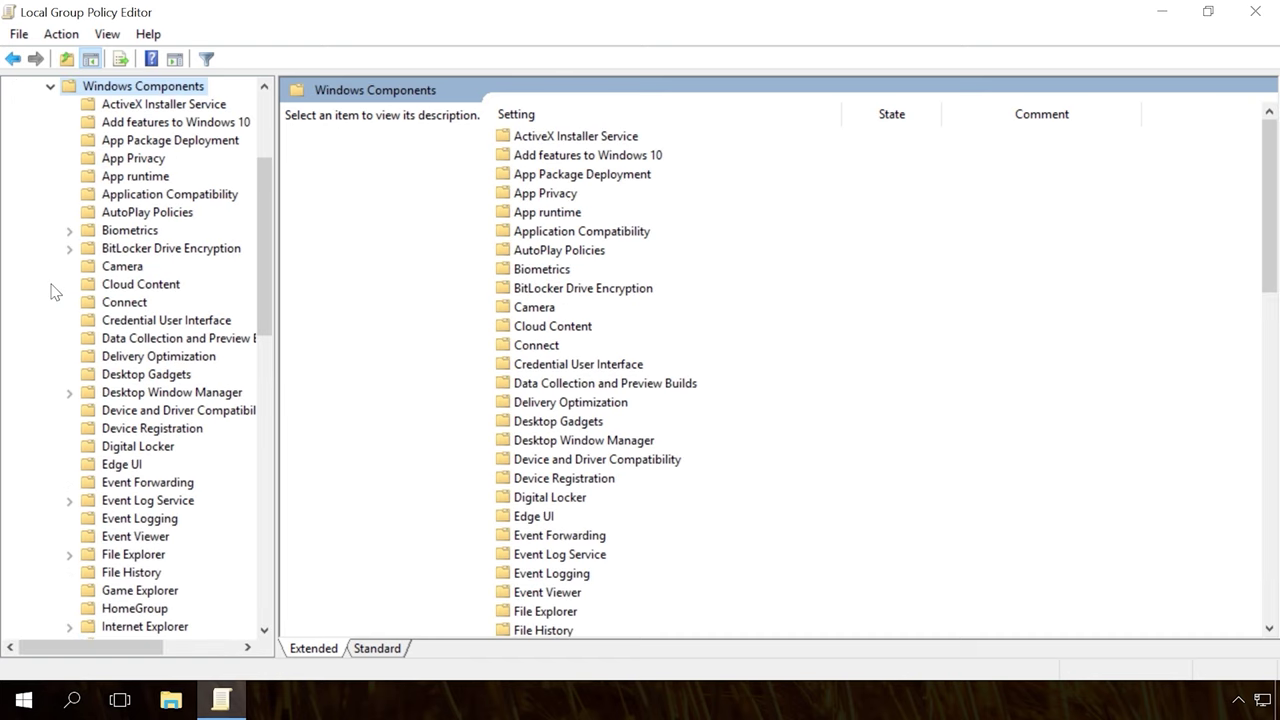
pyautogui.click(130, 250)
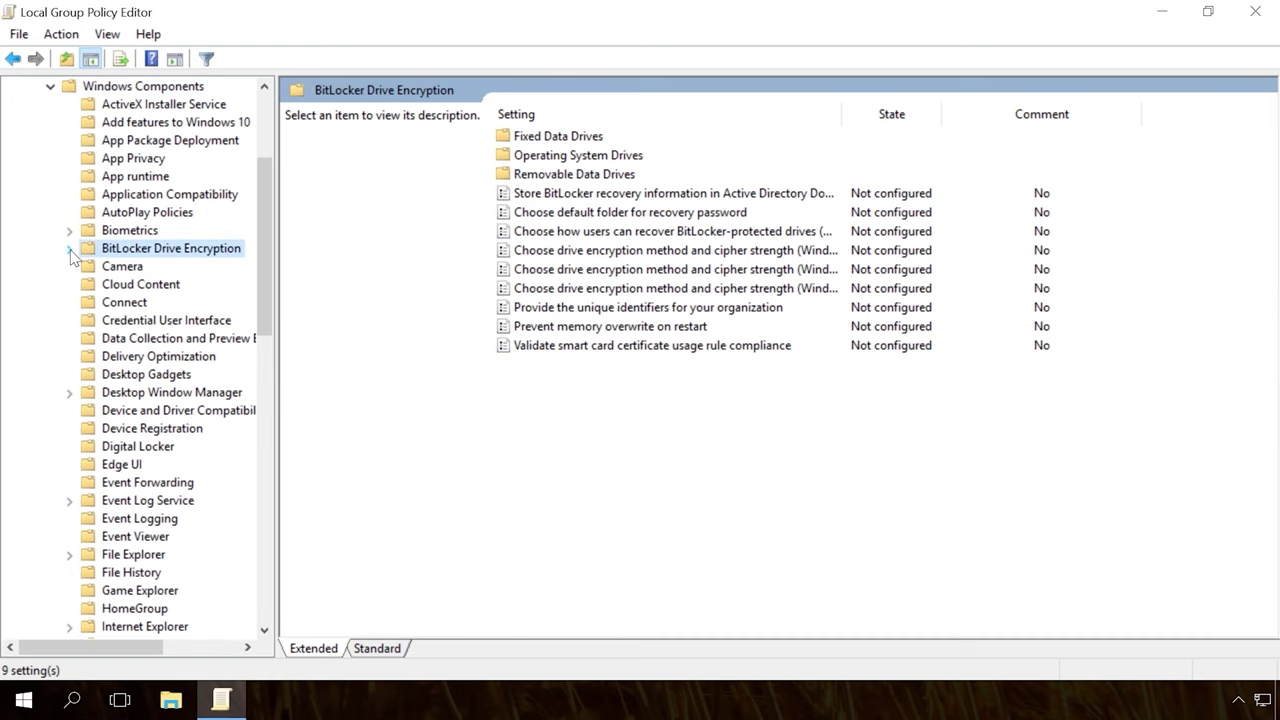
pyautogui.click(69, 249)
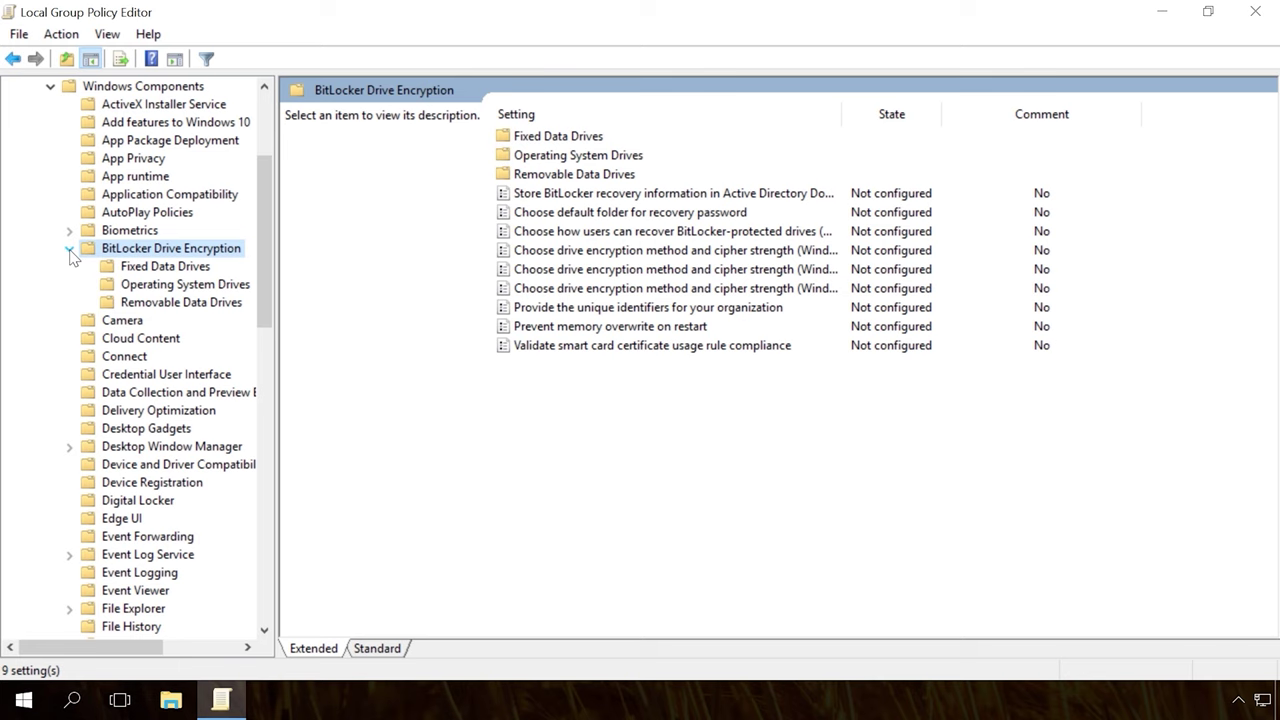
pyautogui.click(183, 287)
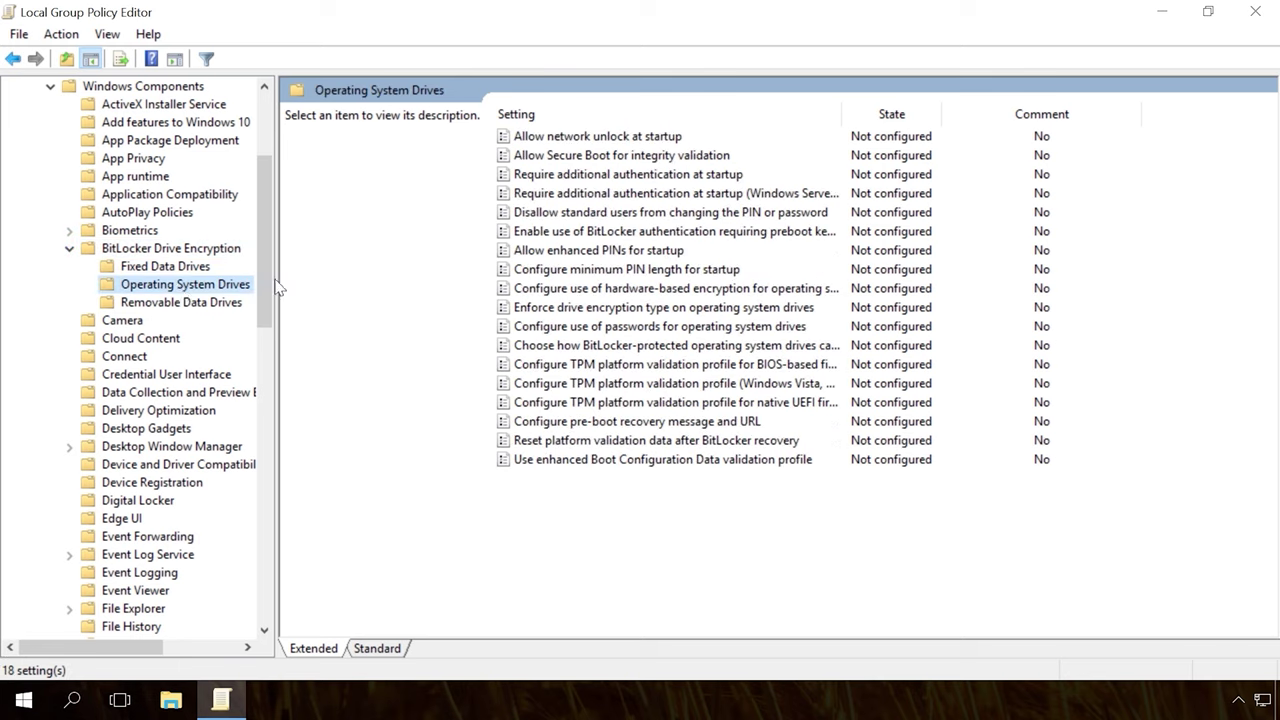
pyautogui.moveTo(841, 112); pyautogui.dragTo(1000, 119)
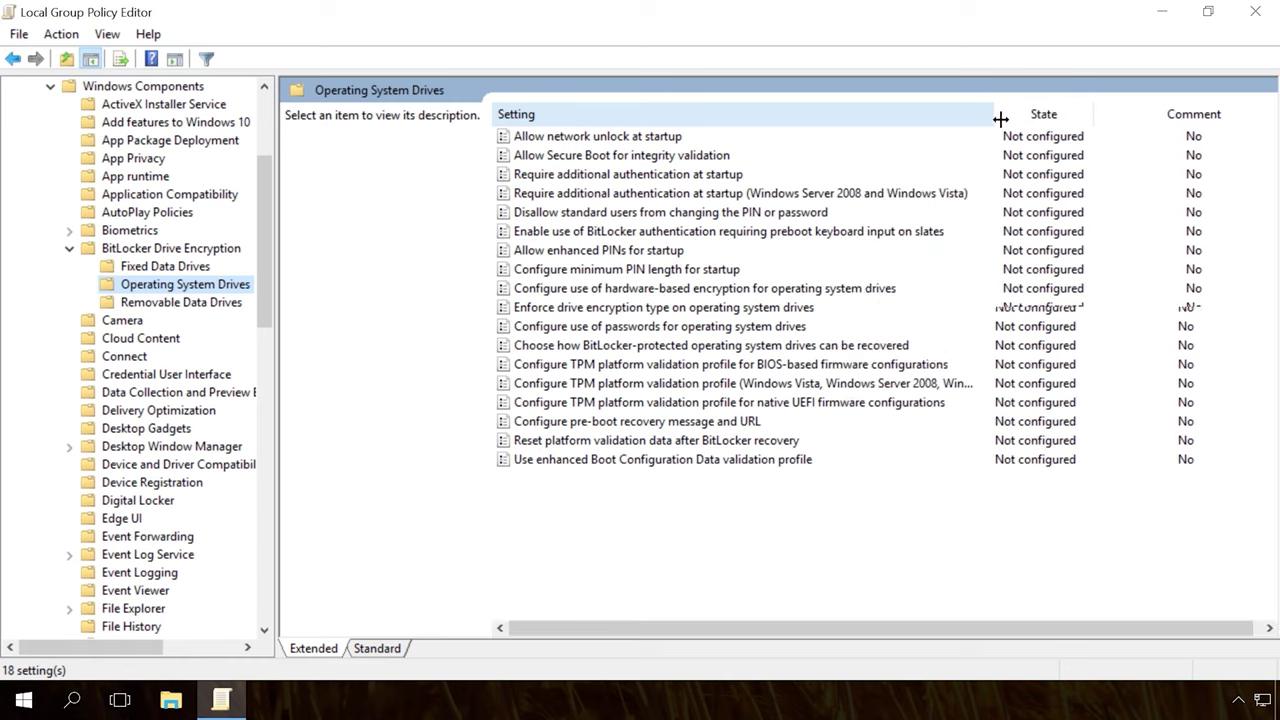
pyautogui.click(656, 175)
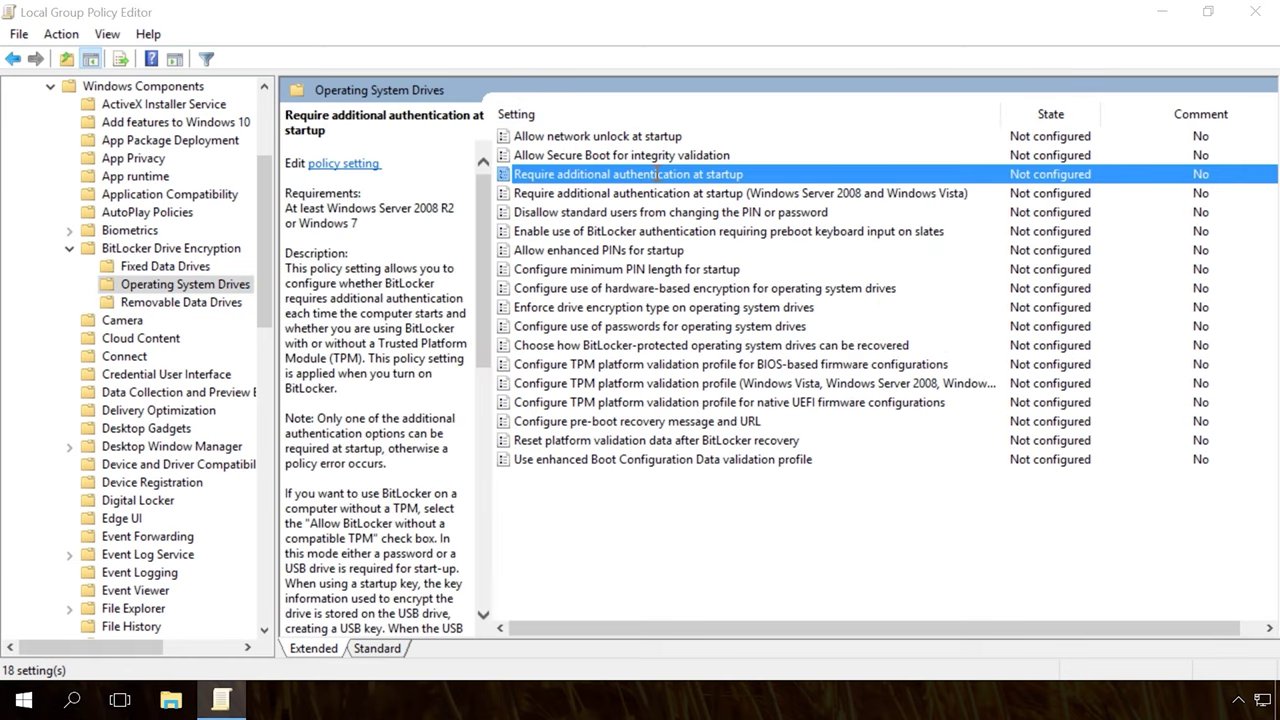
pyautogui.doubleClick(656, 175)
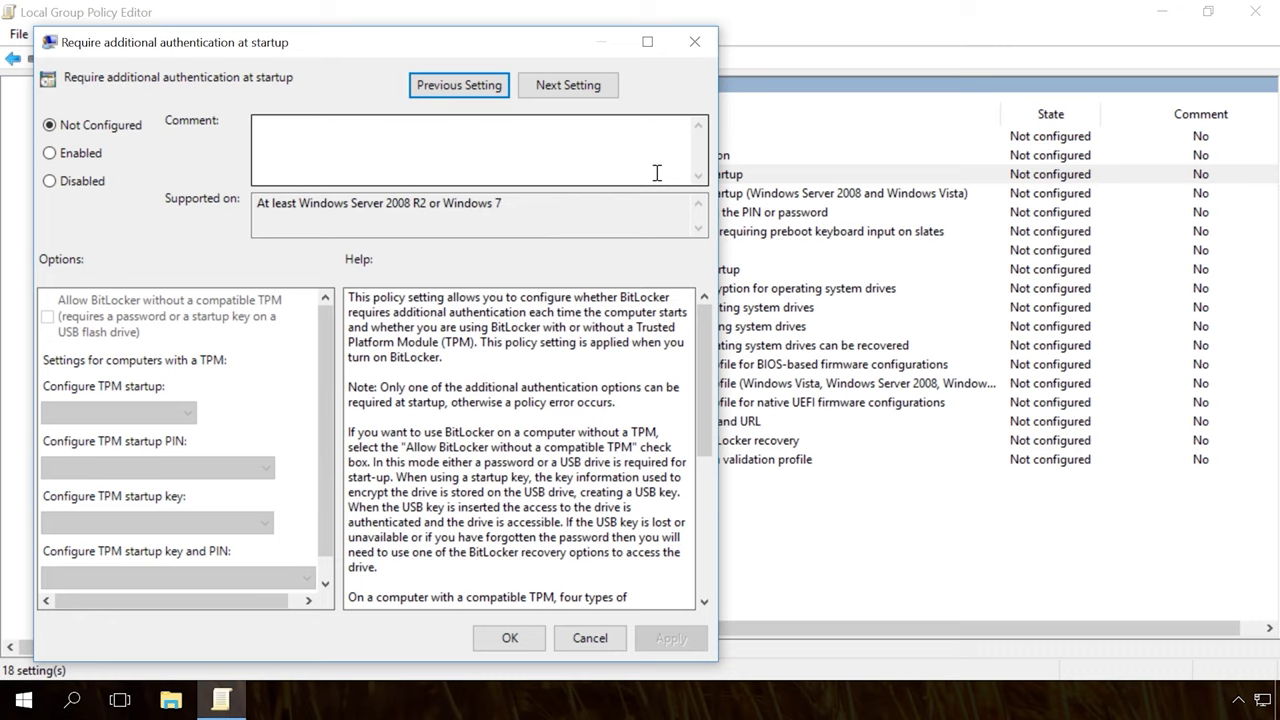
# Step: Enable the startup authentication policy with BitLocker allowed without a TPM, then close the editor
pyautogui.click(80, 156)
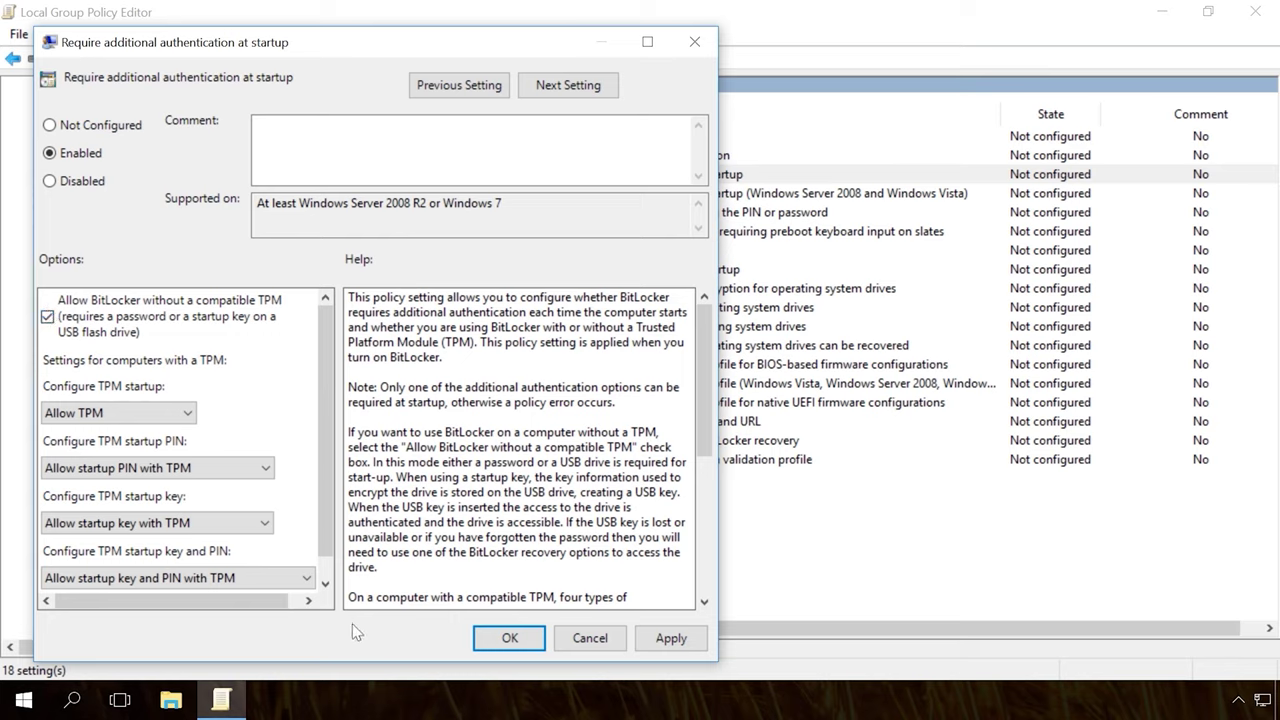
pyautogui.click(668, 638)
pyautogui.click(510, 638)
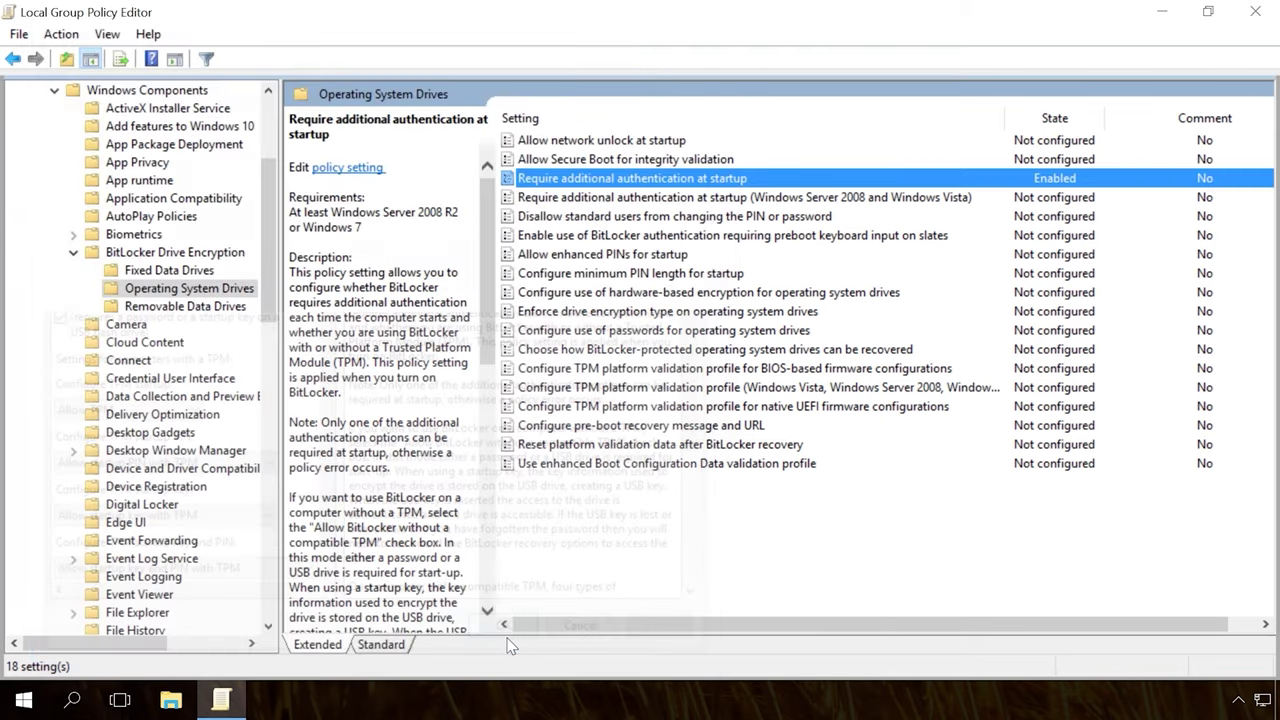
pyautogui.click(1255, 11)
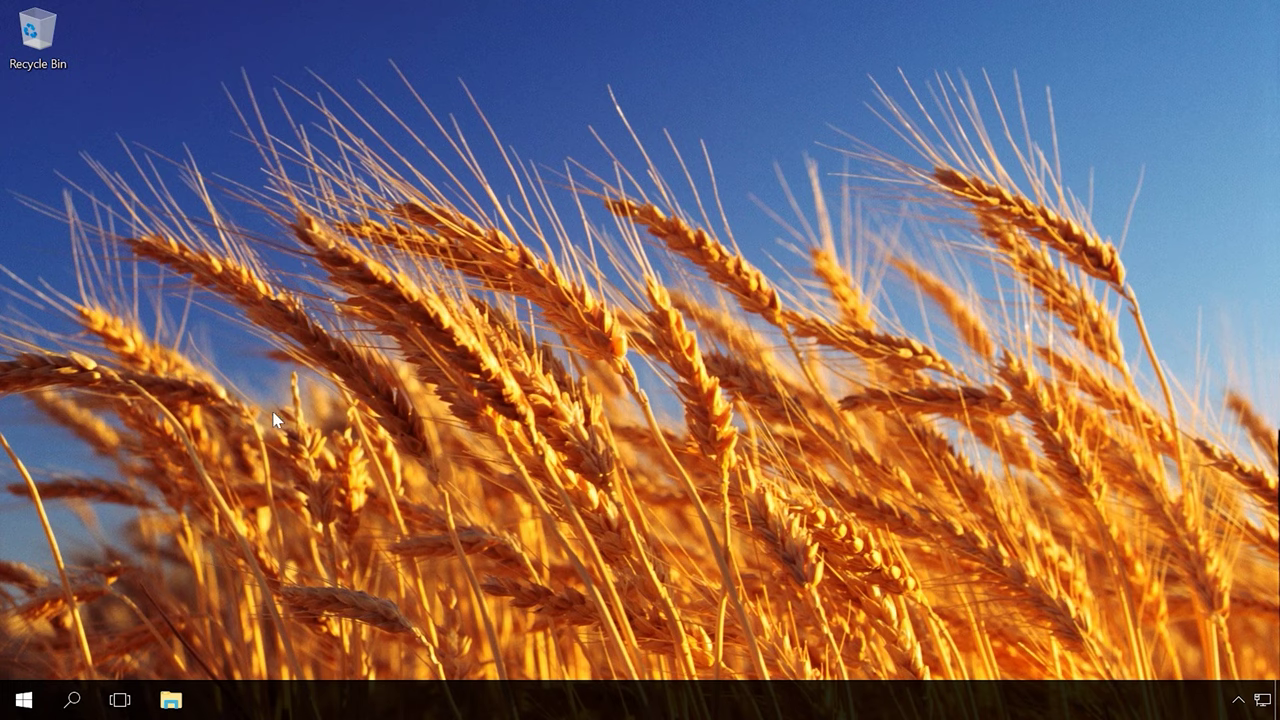
# Step: Search 'con' to reopen Control Panel and go to BitLocker Drive Encryption
pyautogui.click(75, 705)
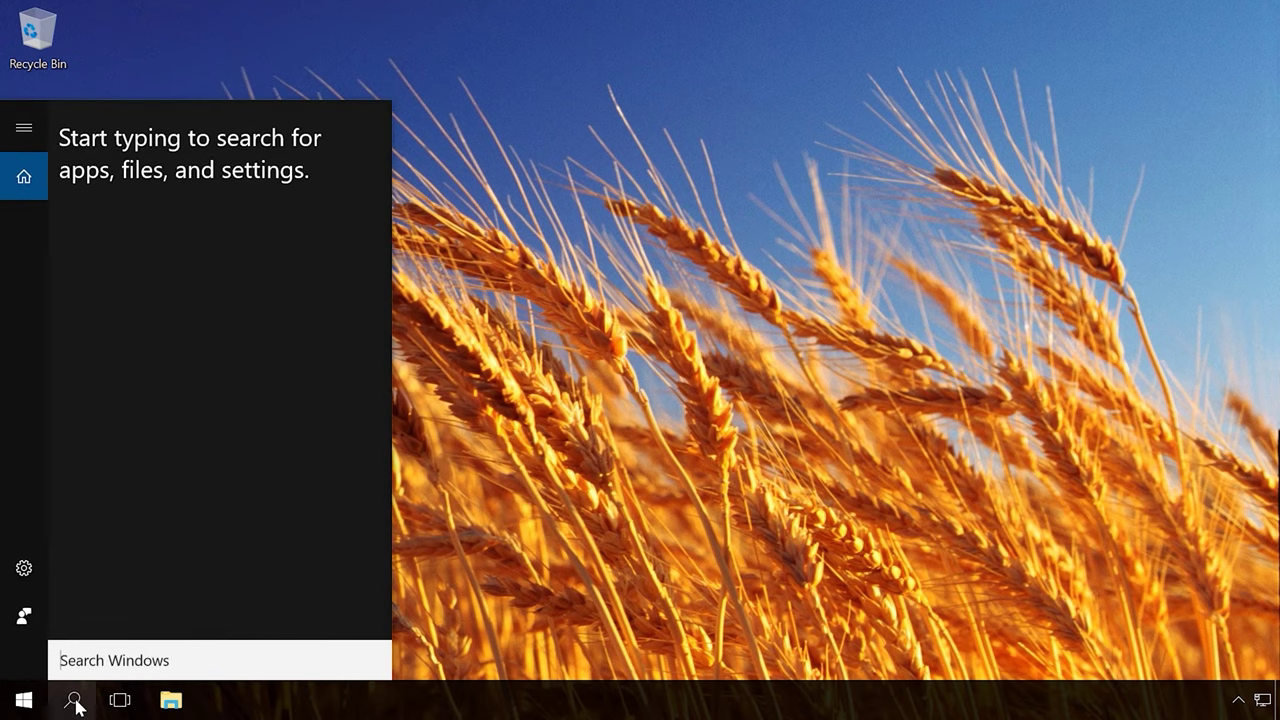
pyautogui.write('con')
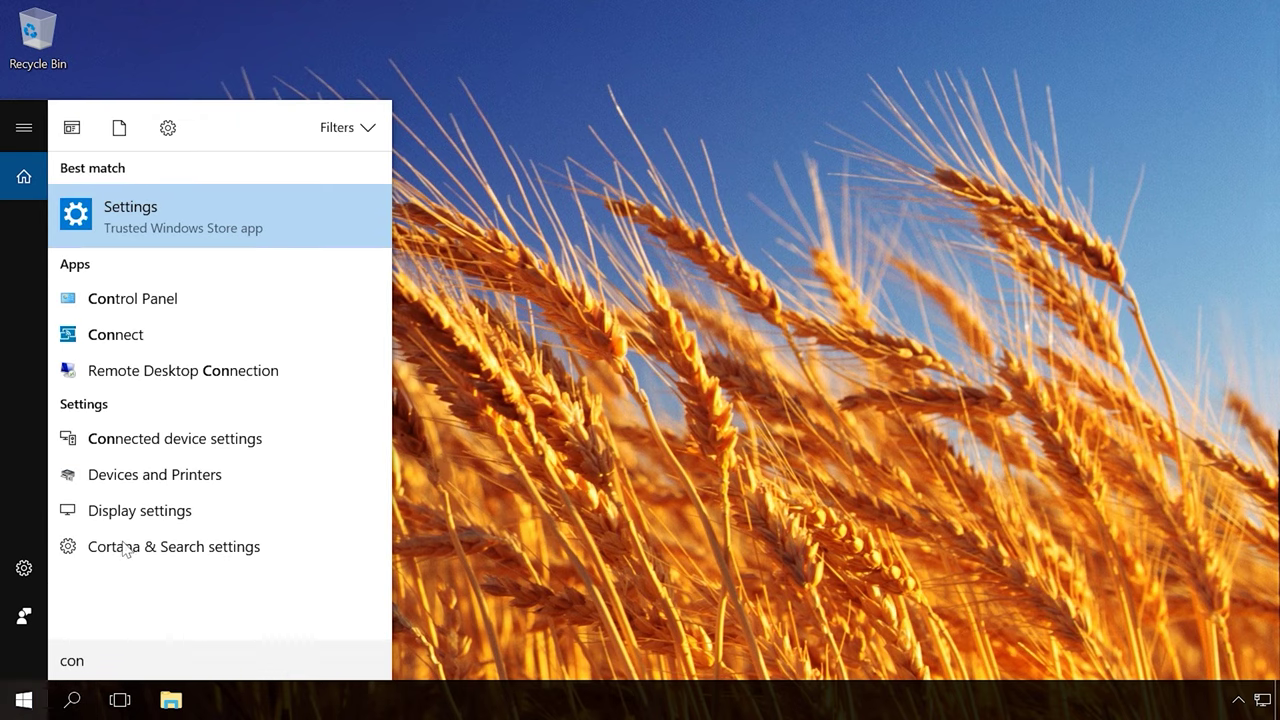
pyautogui.click(155, 298)
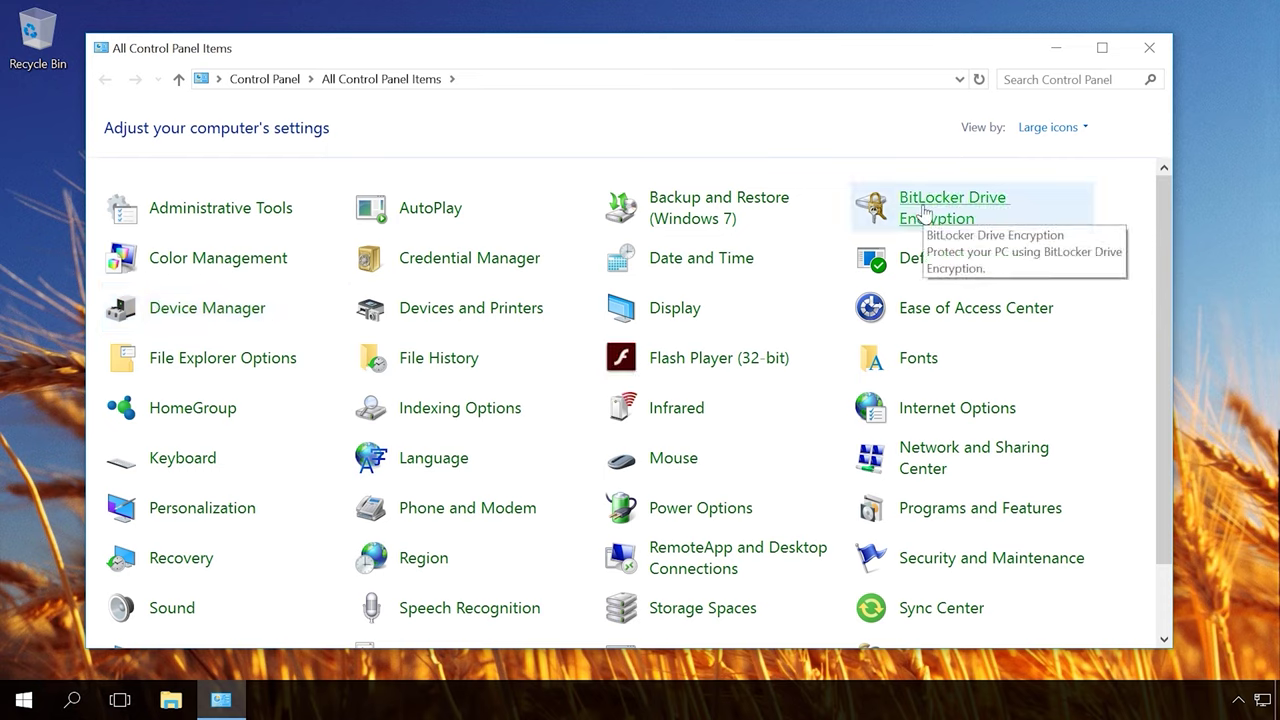
pyautogui.click(925, 212)
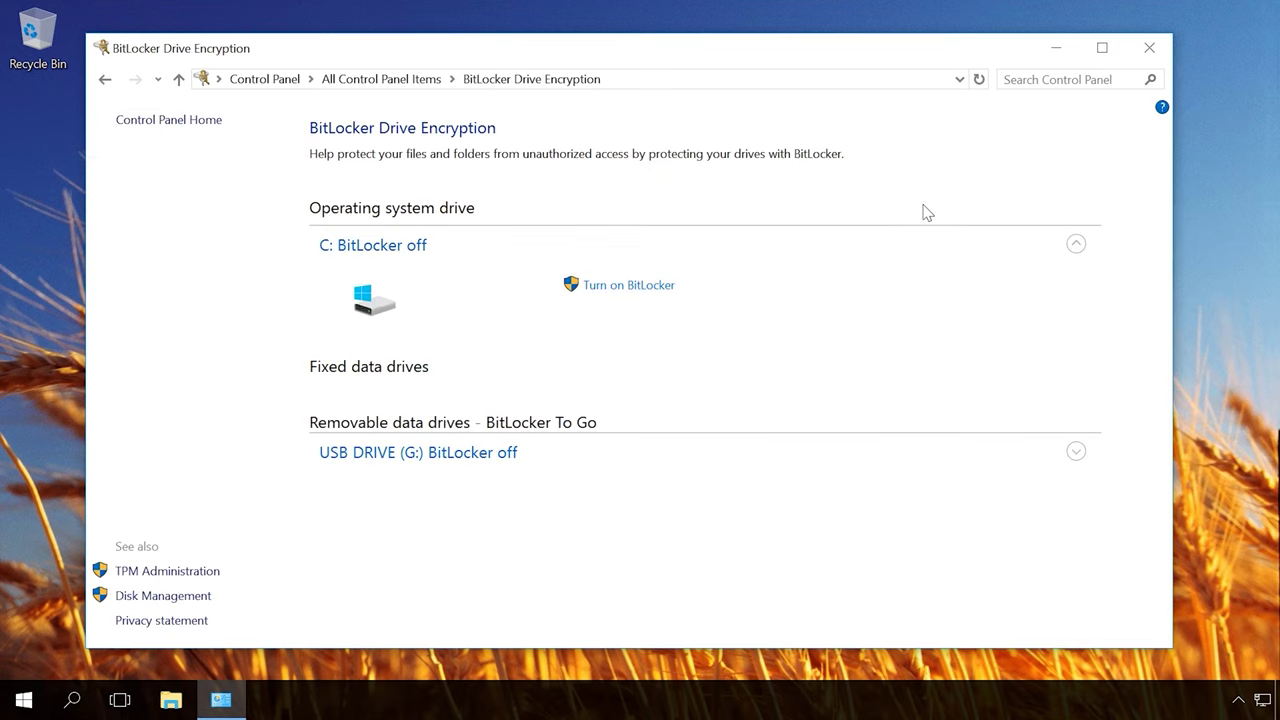
# Step: Turn on BitLocker for C: with a password unlock, entering and confirming the startup password
pyautogui.click(638, 287)
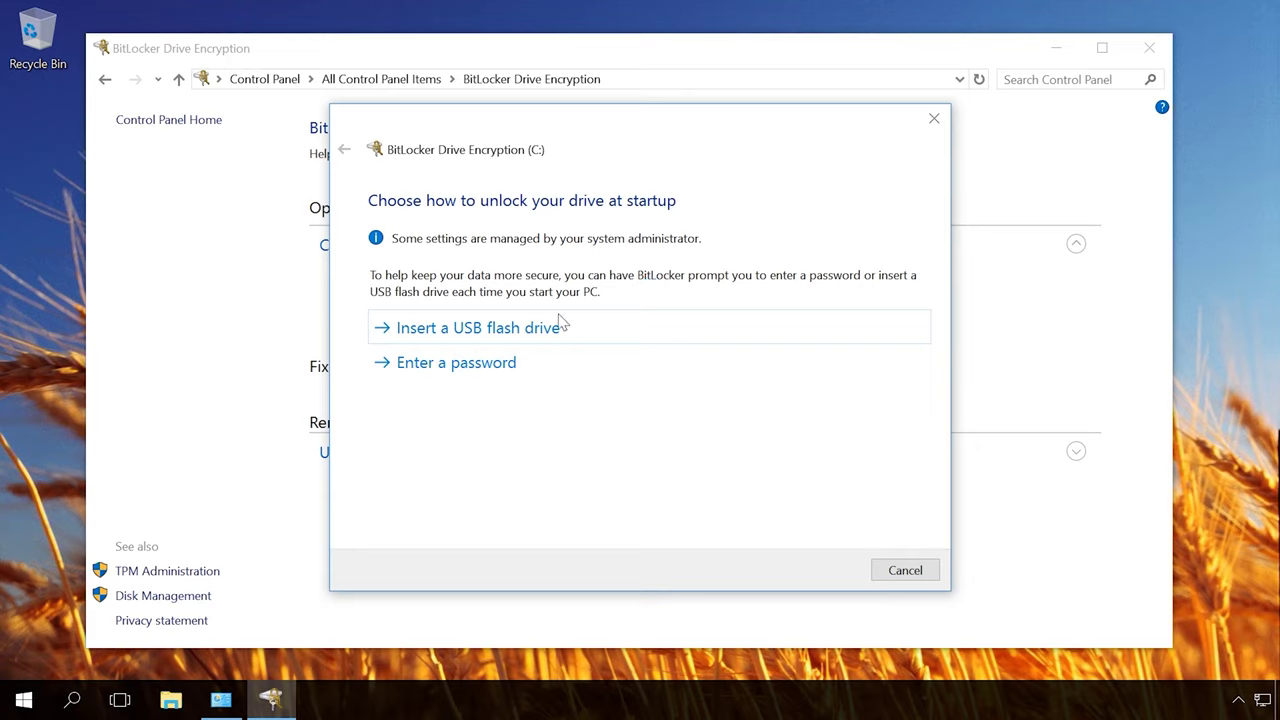
pyautogui.click(455, 366)
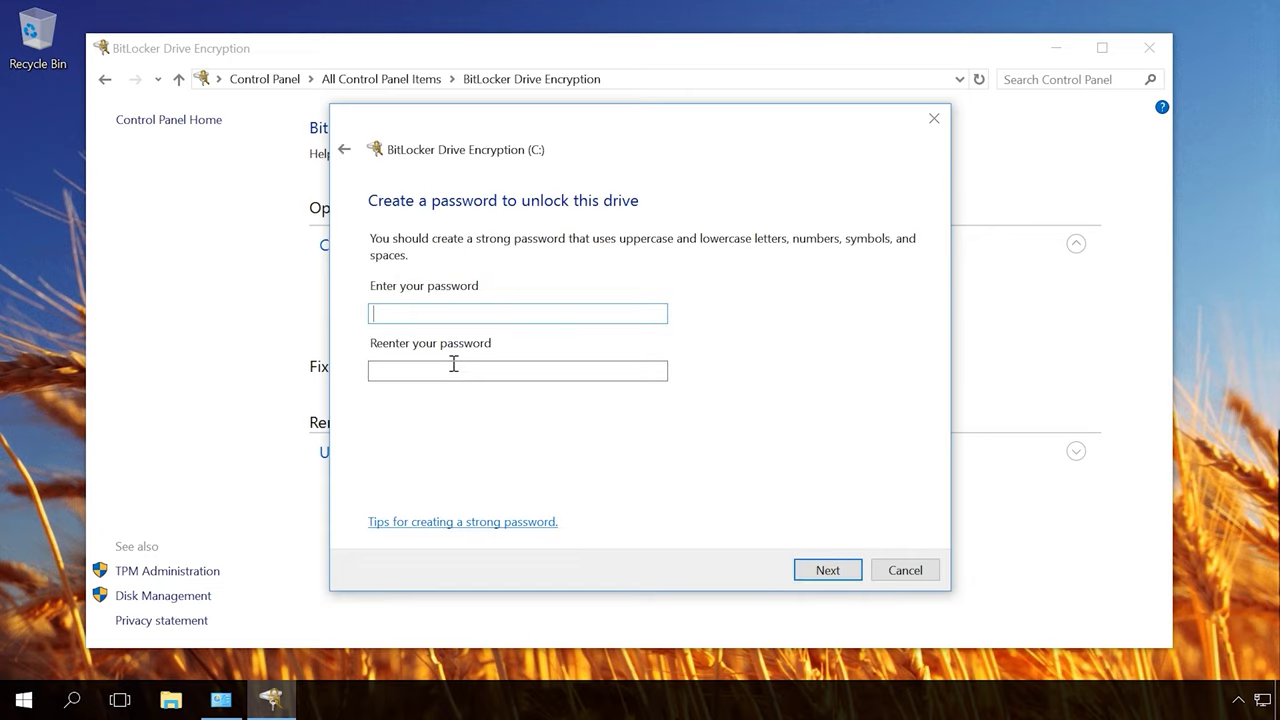
pyautogui.write('••••••••••••')
pyautogui.click(455, 369)
pyautogui.write('••••••••••••')
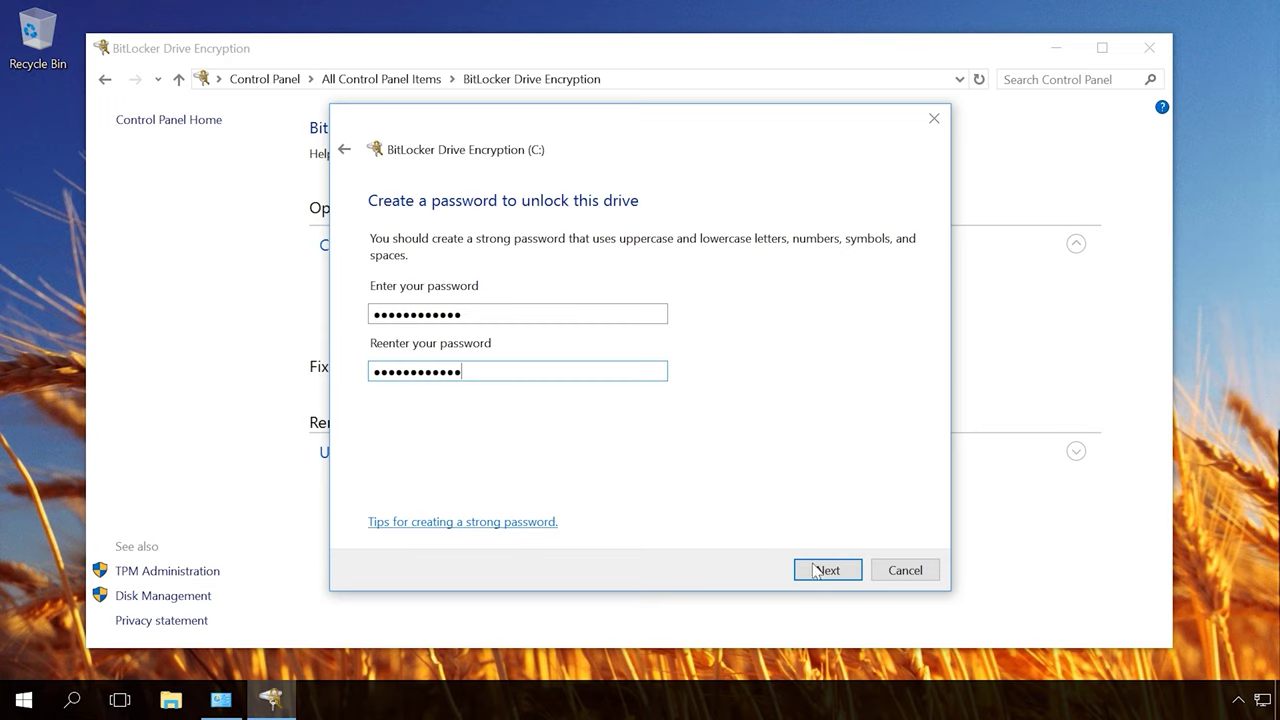
pyautogui.click(823, 572)
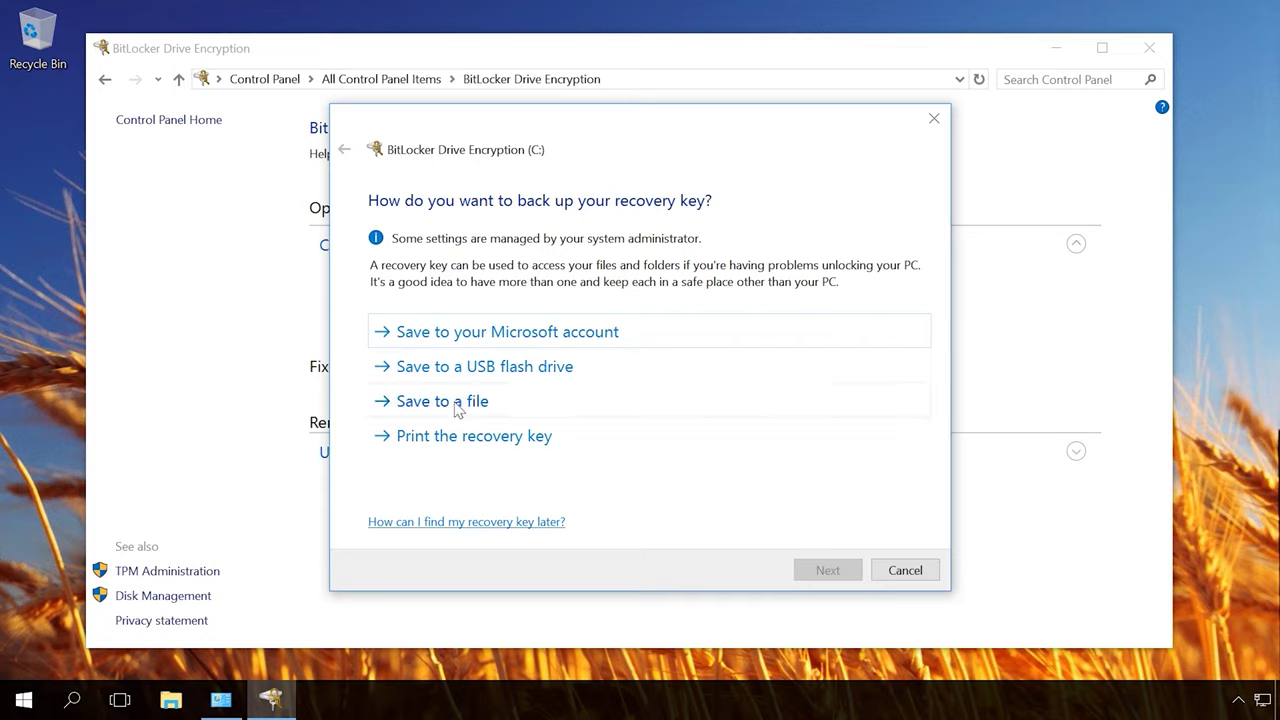
# Step: Save the recovery key as a file on USB DRIVE (G:), then open This PC to check it
pyautogui.click(456, 408)
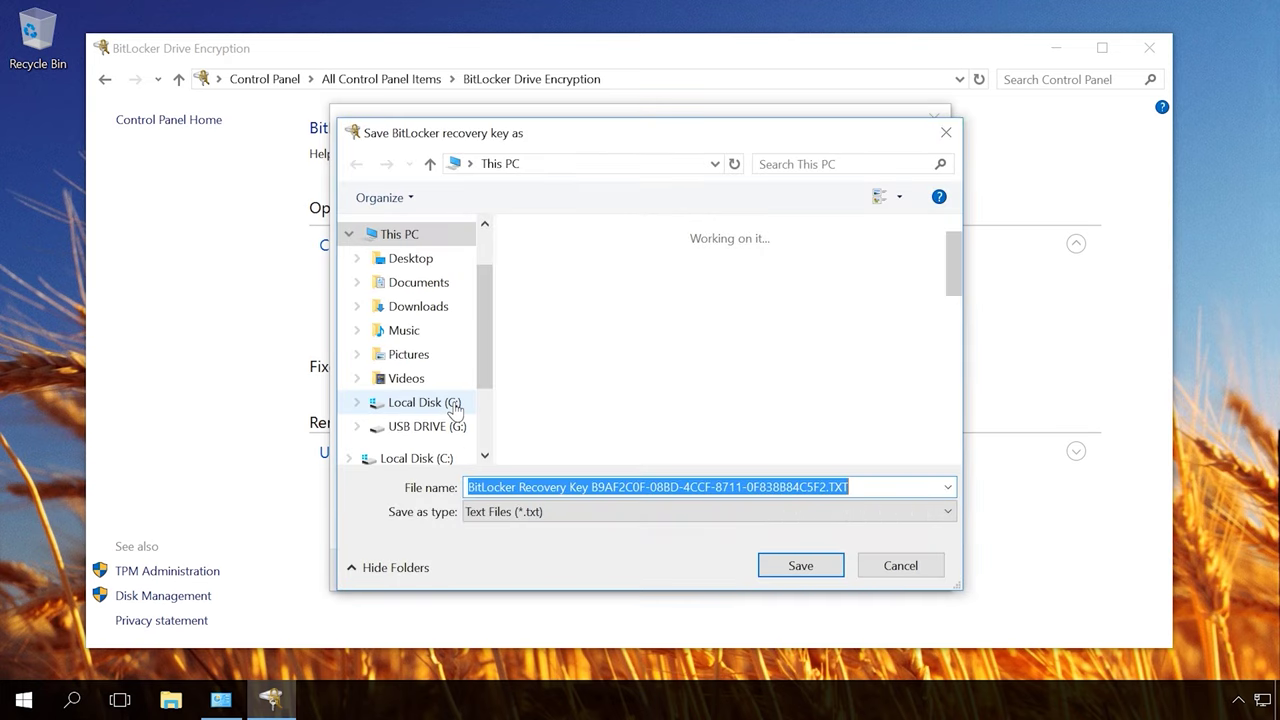
pyautogui.moveTo(490, 365); pyautogui.dragTo(487, 387)
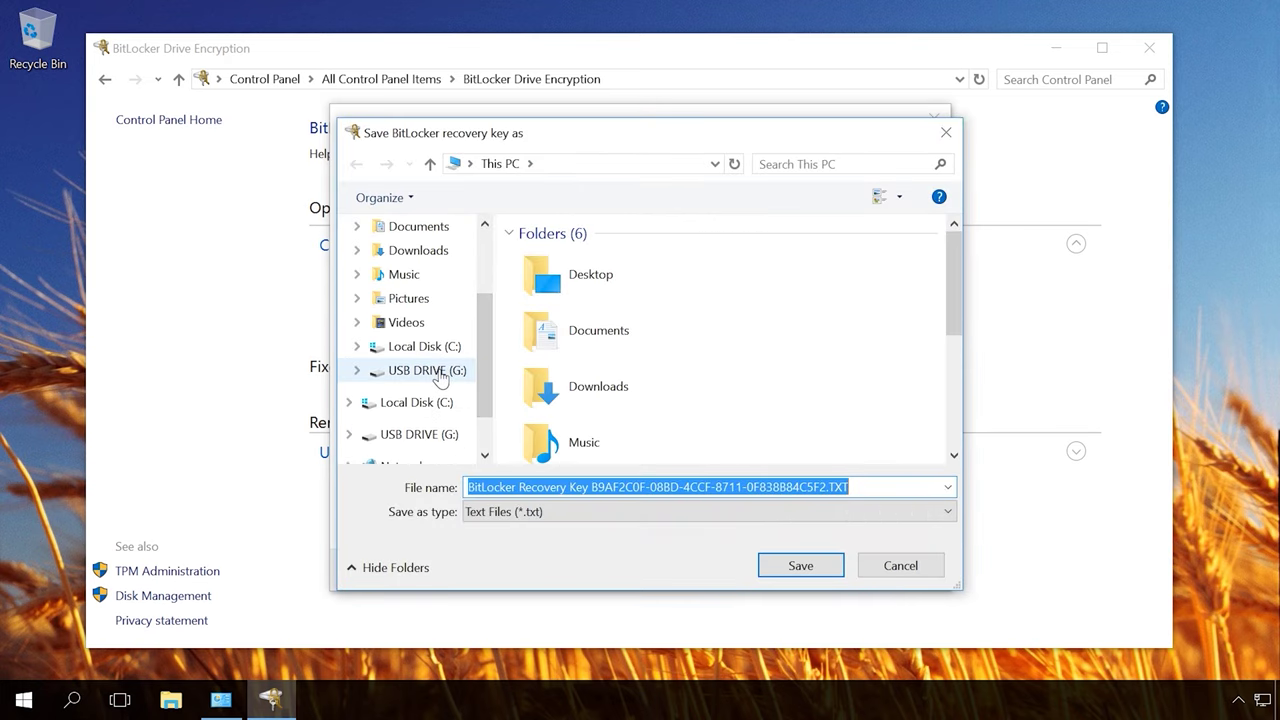
pyautogui.click(427, 370)
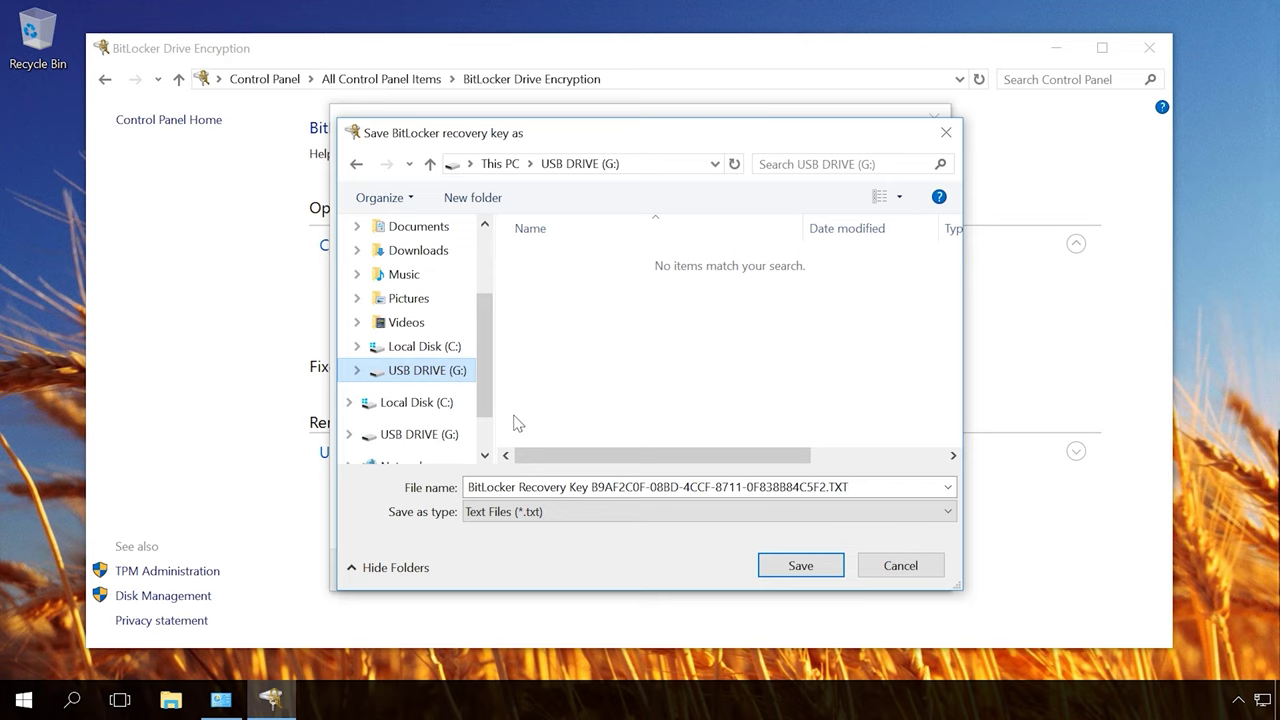
pyautogui.click(785, 566)
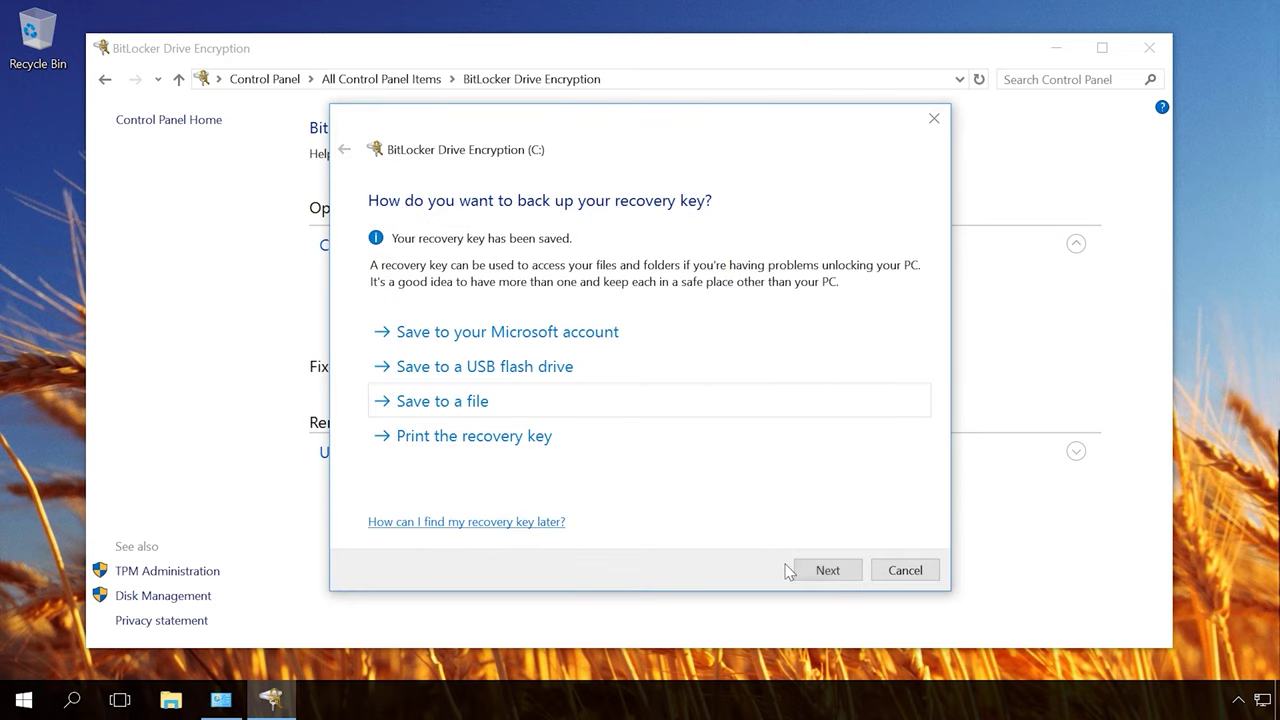
pyautogui.click(172, 700)
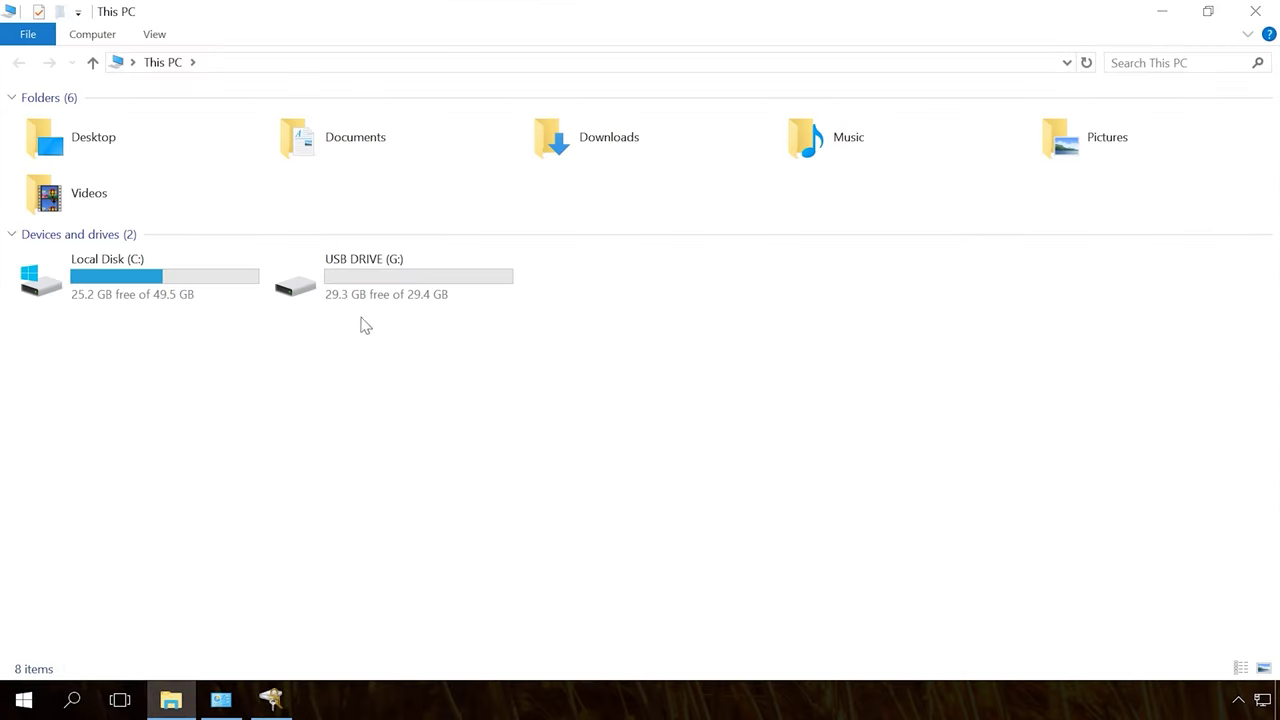
pyautogui.doubleClick(366, 292)
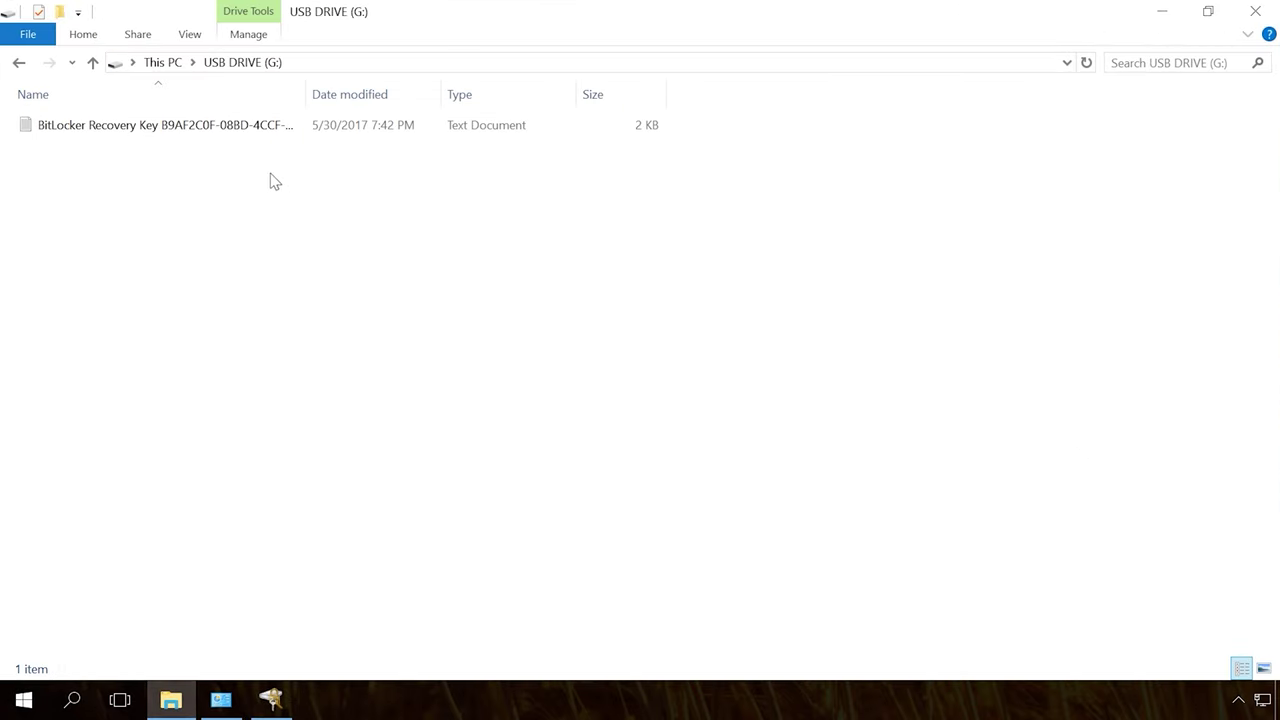
pyautogui.click(254, 133)
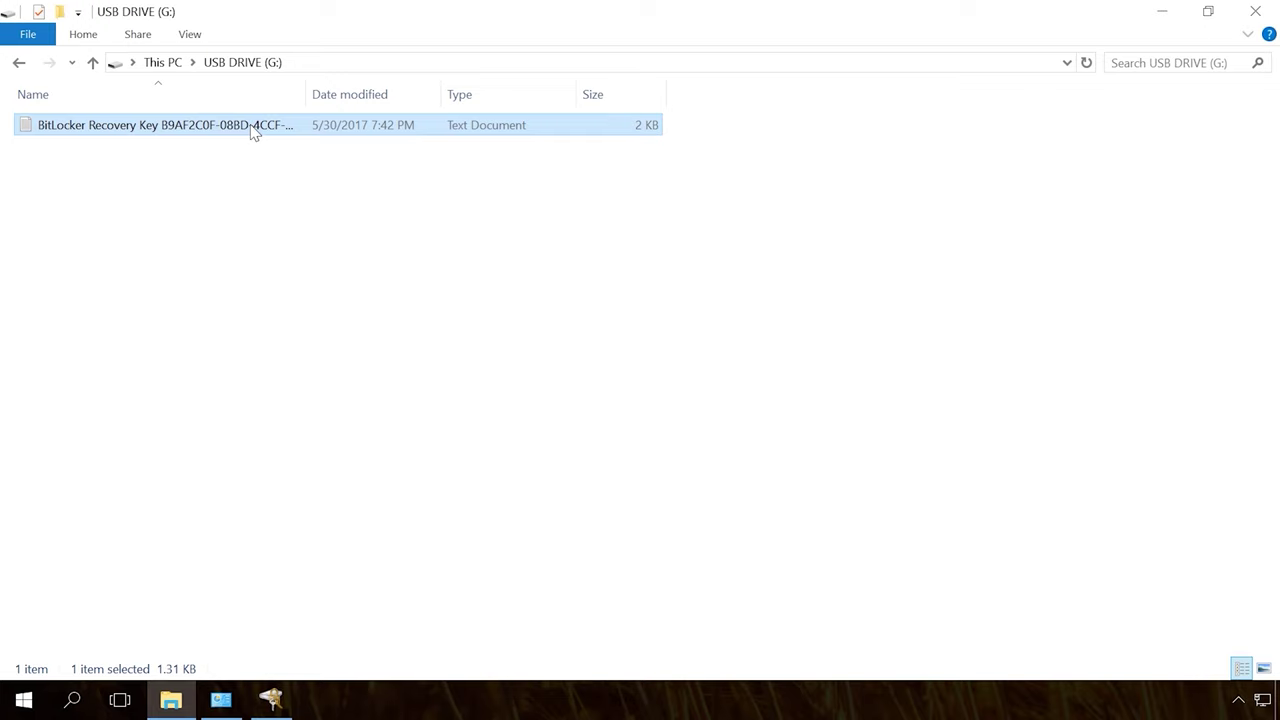
pyautogui.click(278, 180)
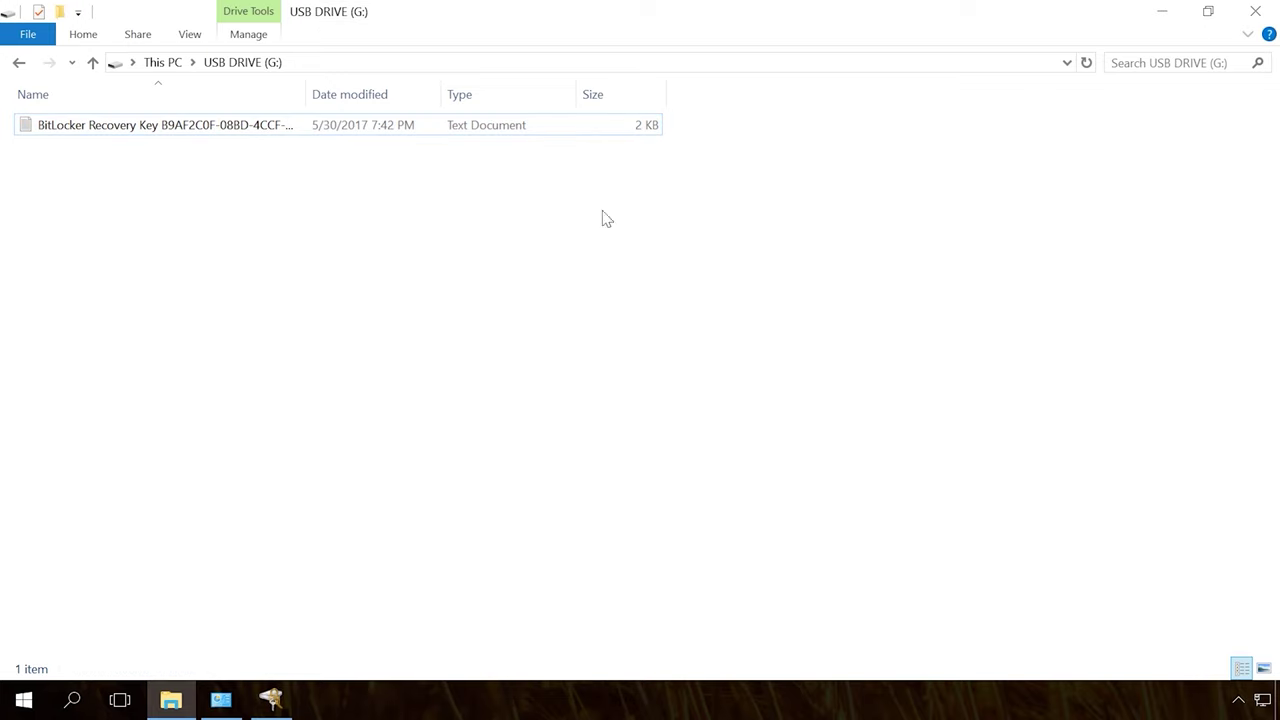
pyautogui.click(1256, 12)
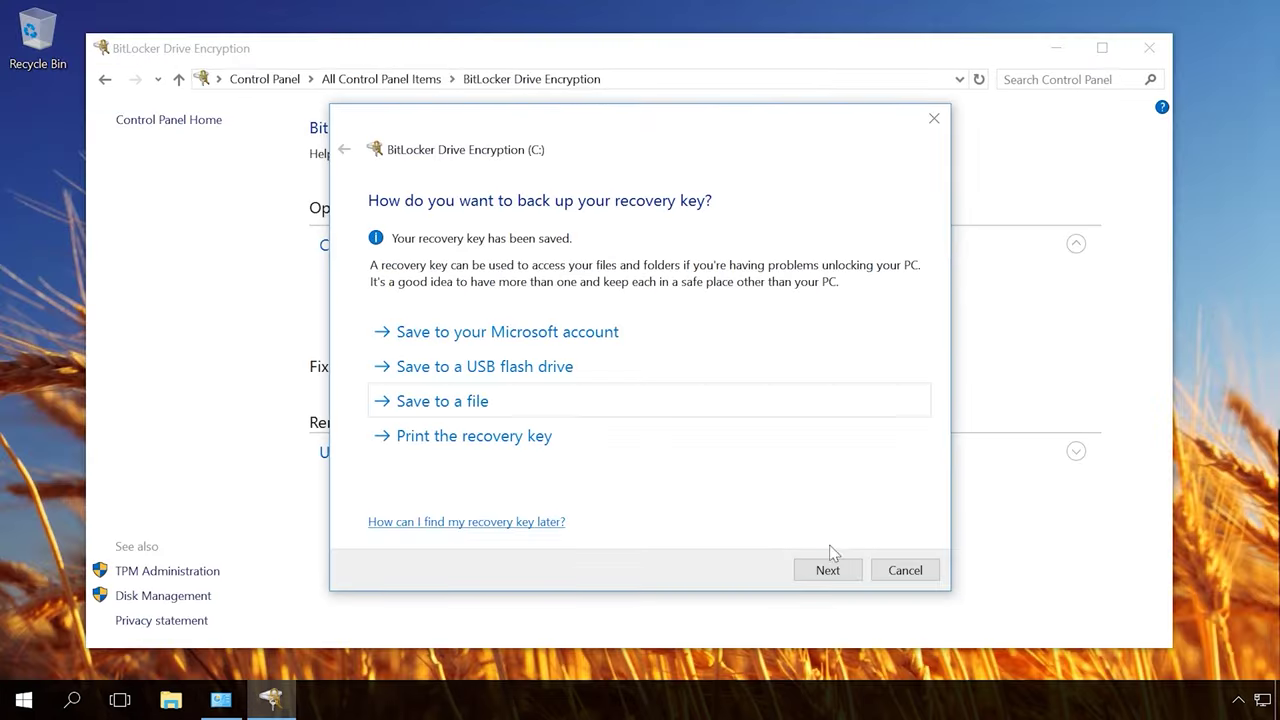
# Step: Encrypt the entire C: drive in new encryption mode, keeping the BitLocker system check enabled
pyautogui.click(828, 570)
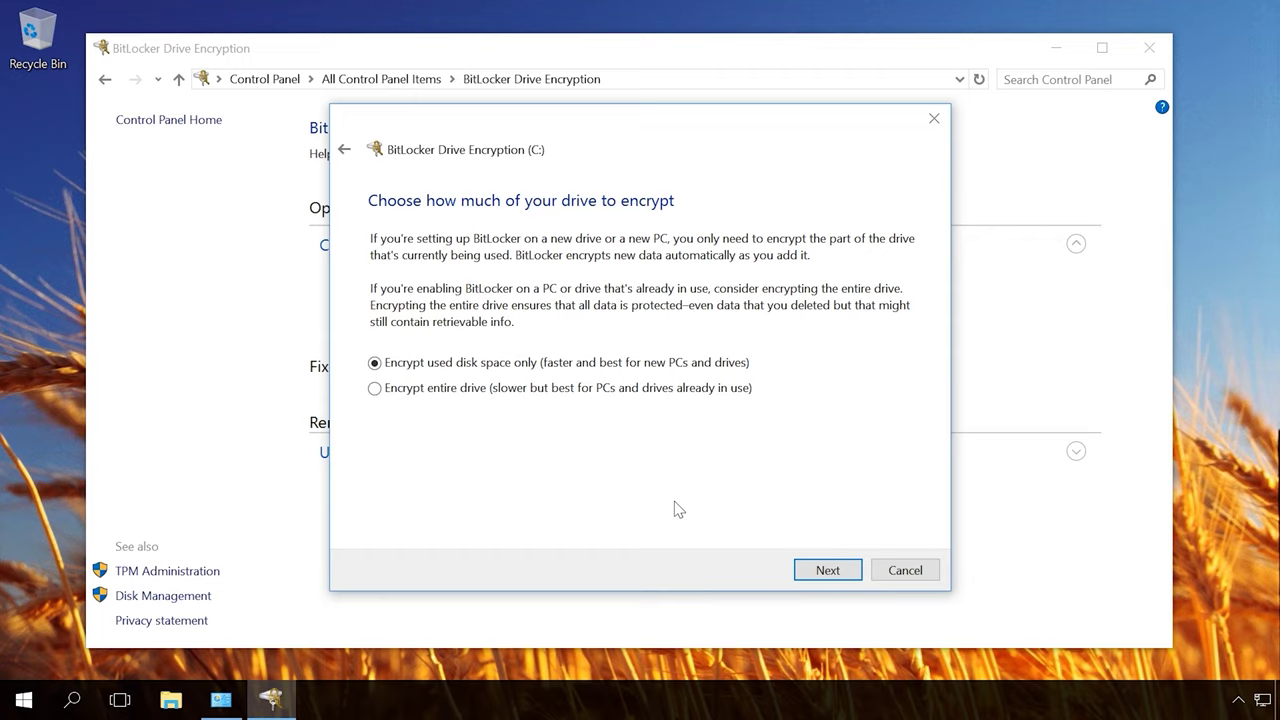
pyautogui.click(585, 390)
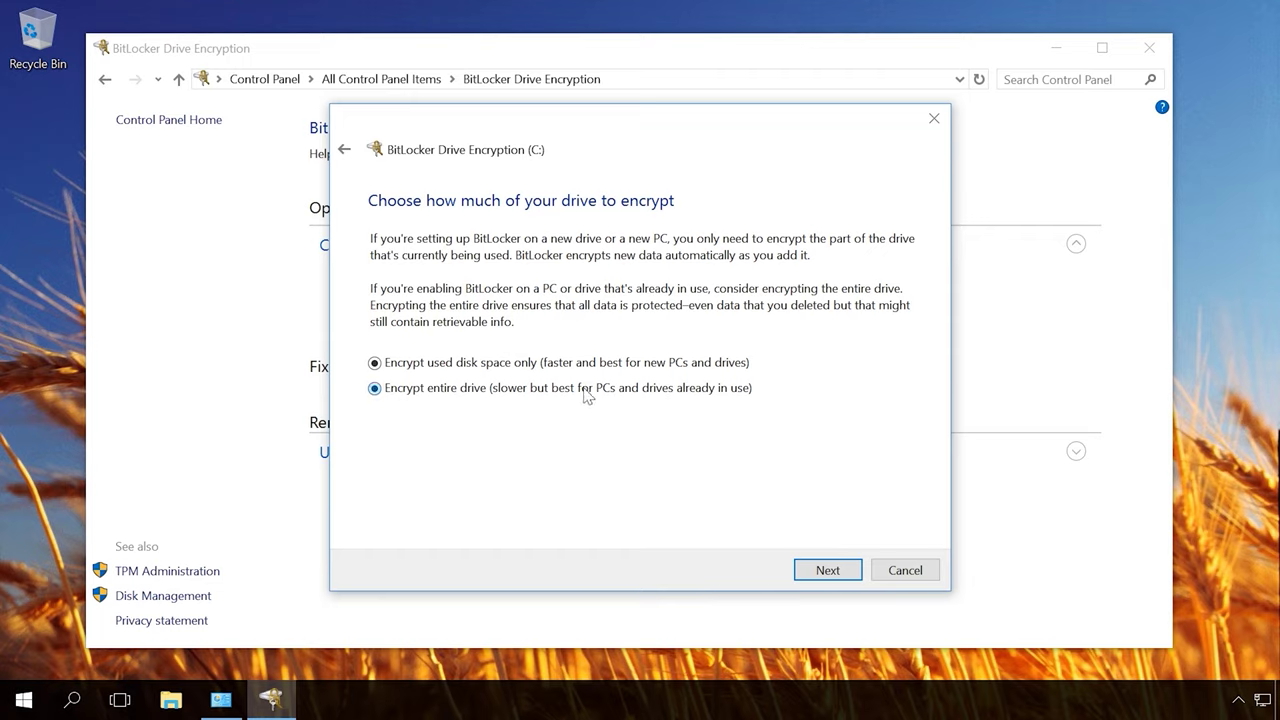
pyautogui.click(826, 570)
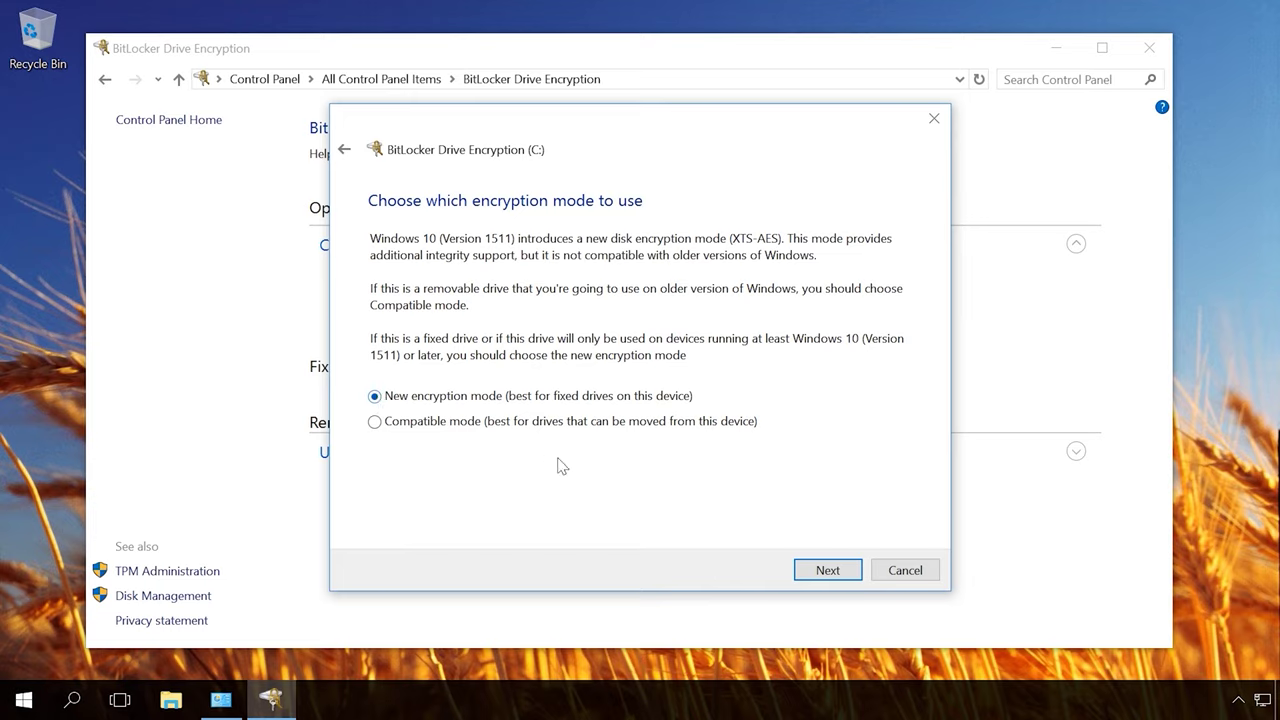
pyautogui.click(828, 571)
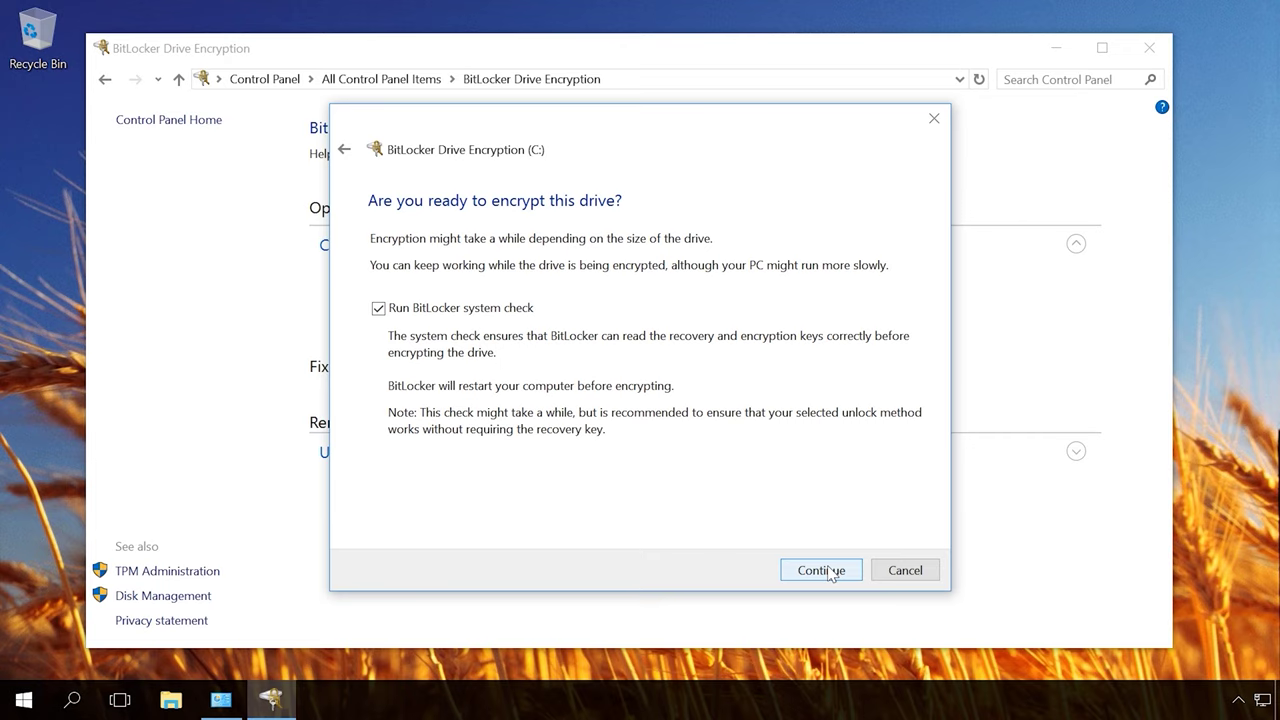
pyautogui.click(820, 570)
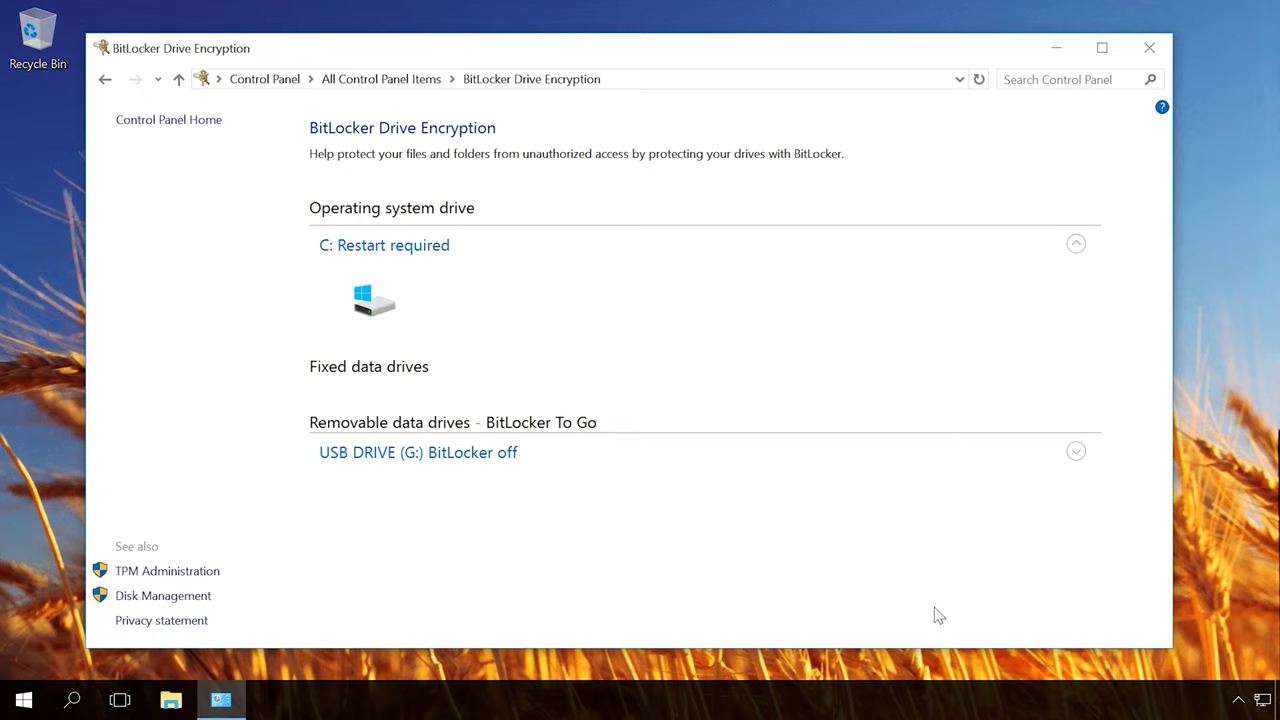
# Step: Restart the computer now from the BitLocker tray icon's restart prompt
pyautogui.click(1237, 703)
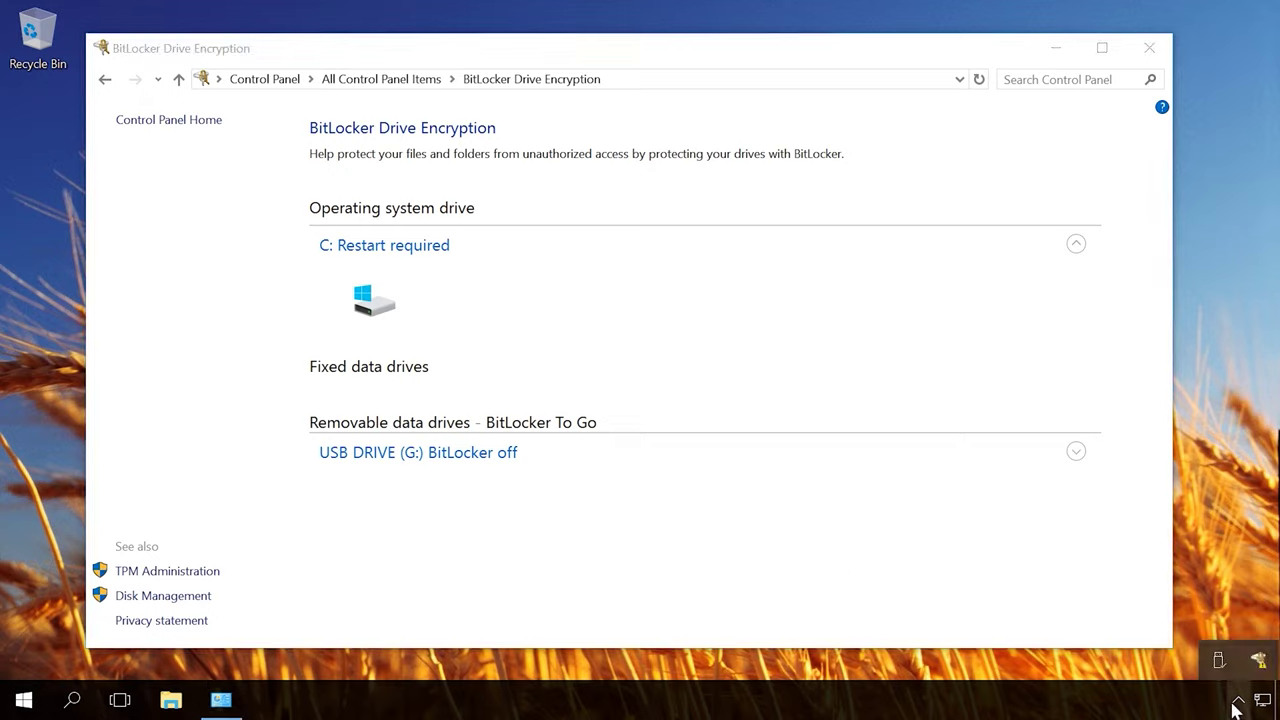
pyautogui.click(1255, 662)
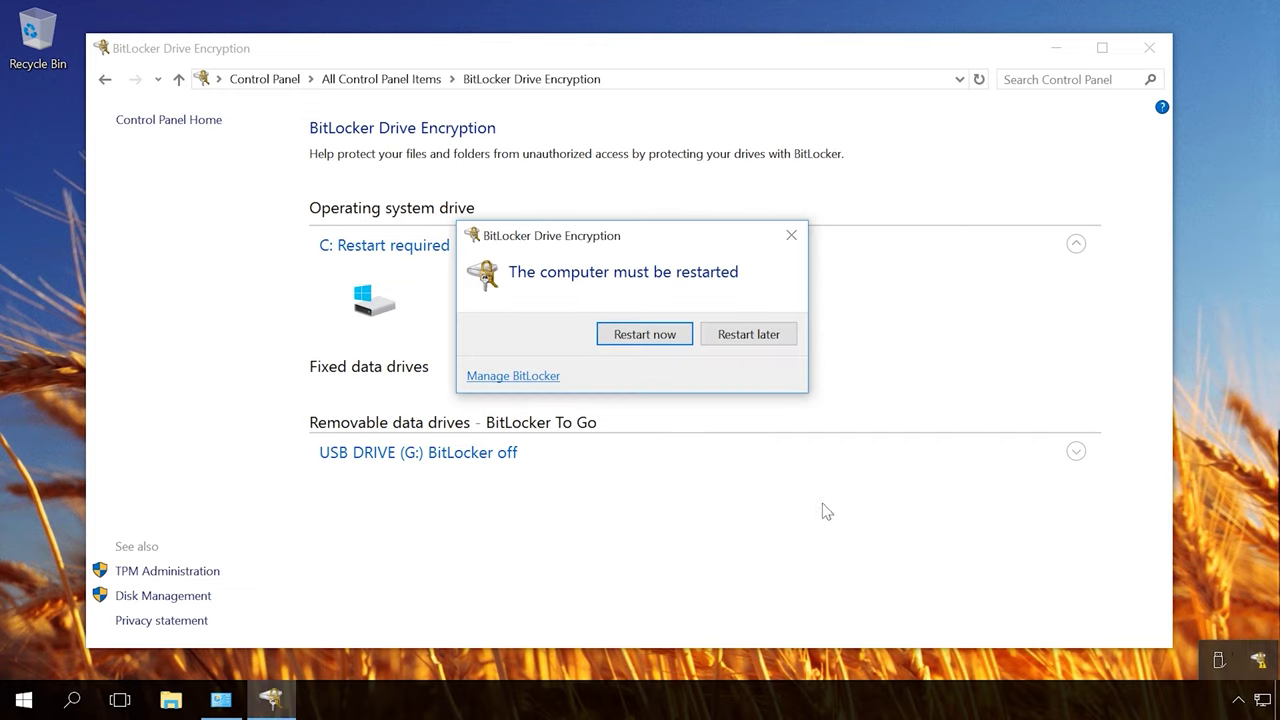
pyautogui.click(648, 337)
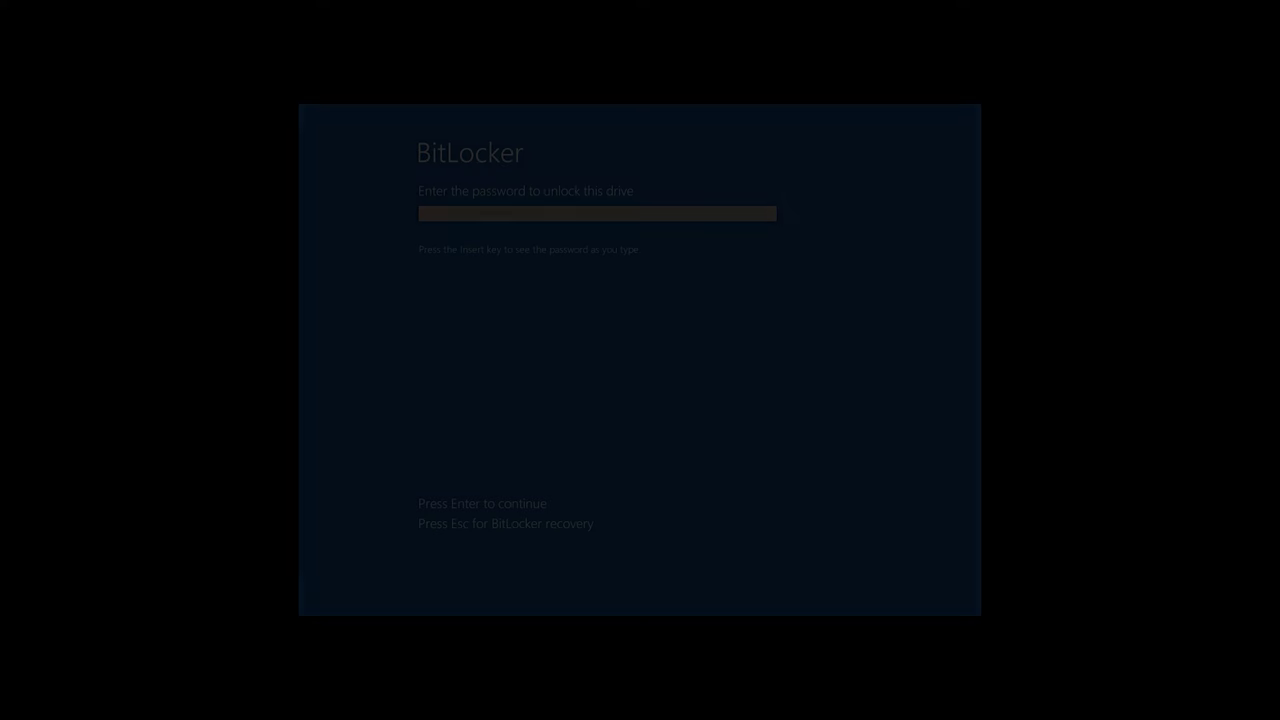
# Step: Enter the drive's startup password at the pre-boot screen and submit it to unlock C:
pyautogui.write('•••••••••')
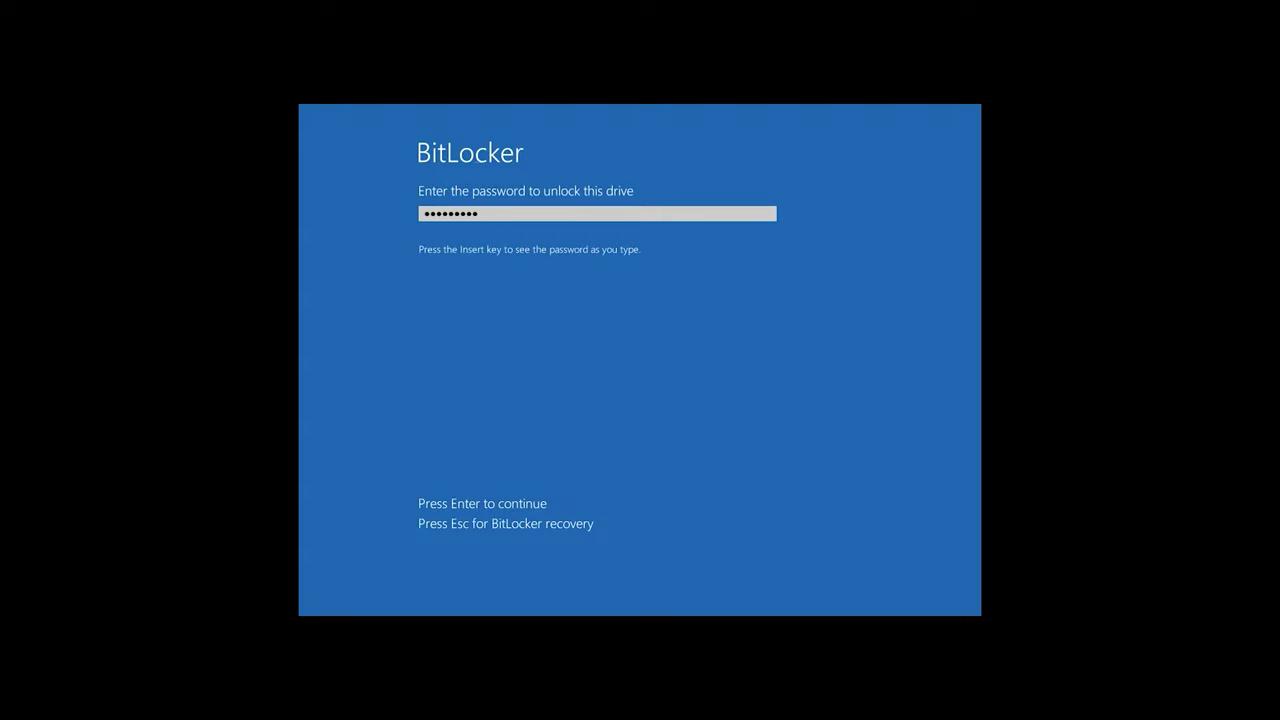
pyautogui.write('••')
pyautogui.press('Return')
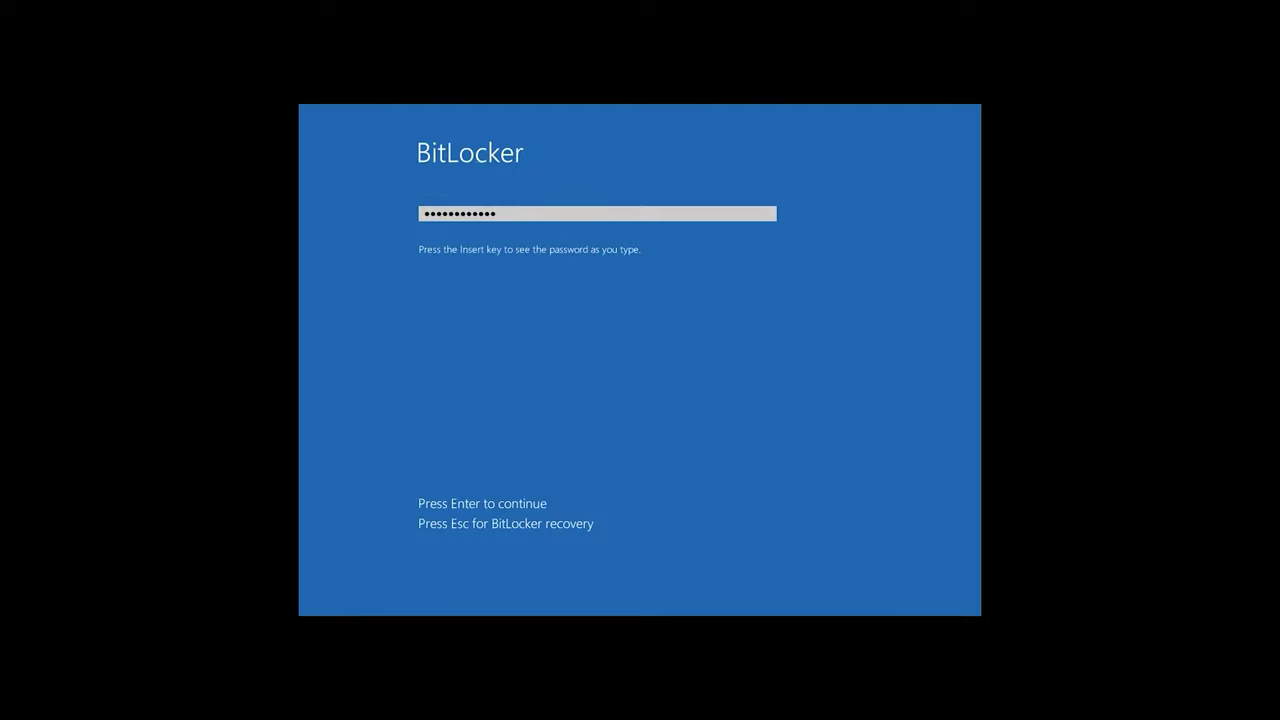